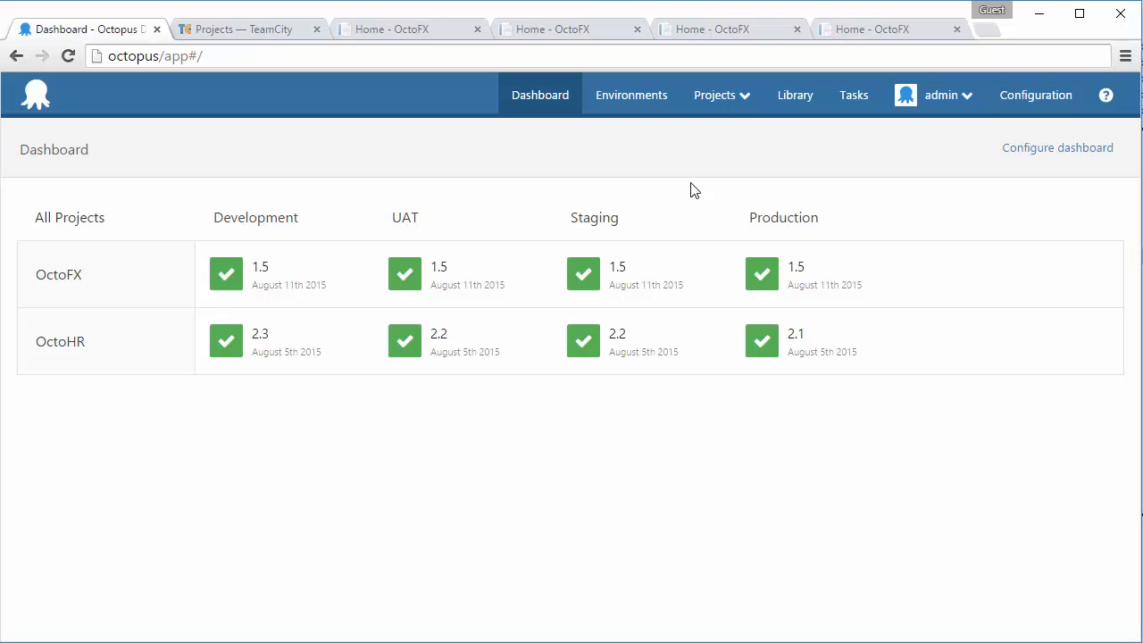
# Open the task log of OctoFX release 1.5's Staging deployment and review the Rate Service output for SApp01.
pyautogui.click(591, 281)
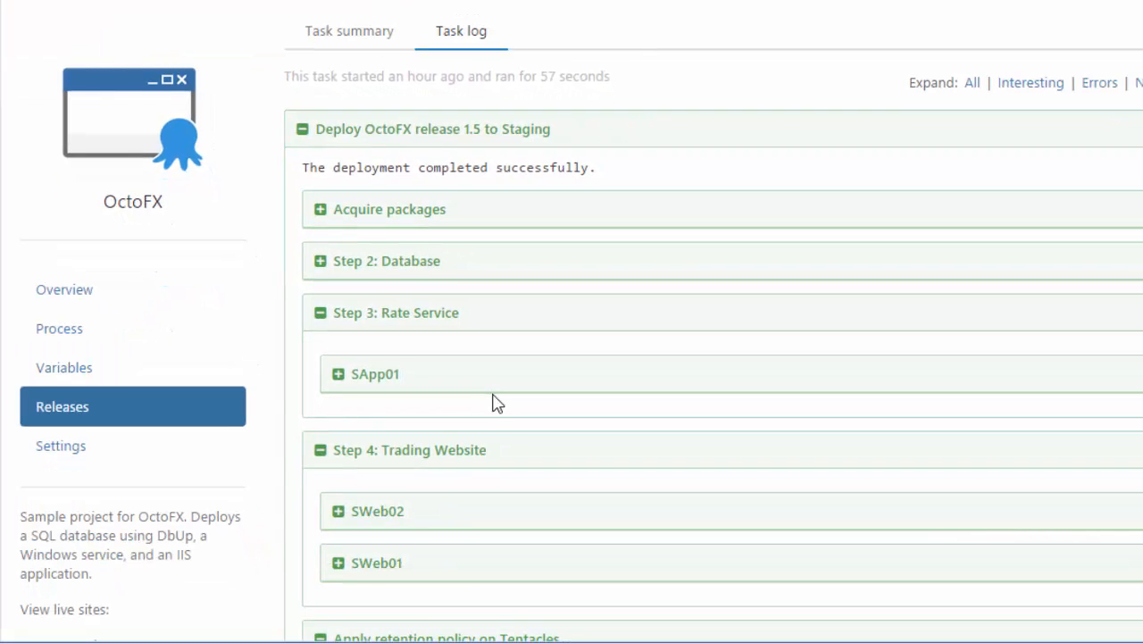
pyautogui.click(337, 376)
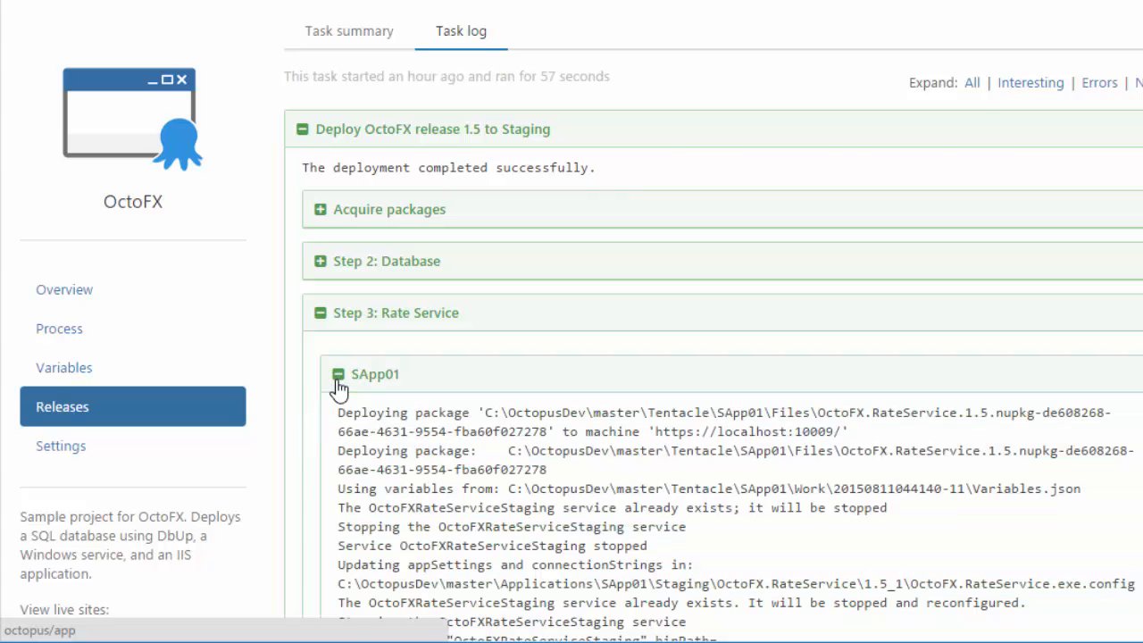
pyautogui.scroll(-3, 574, 409)
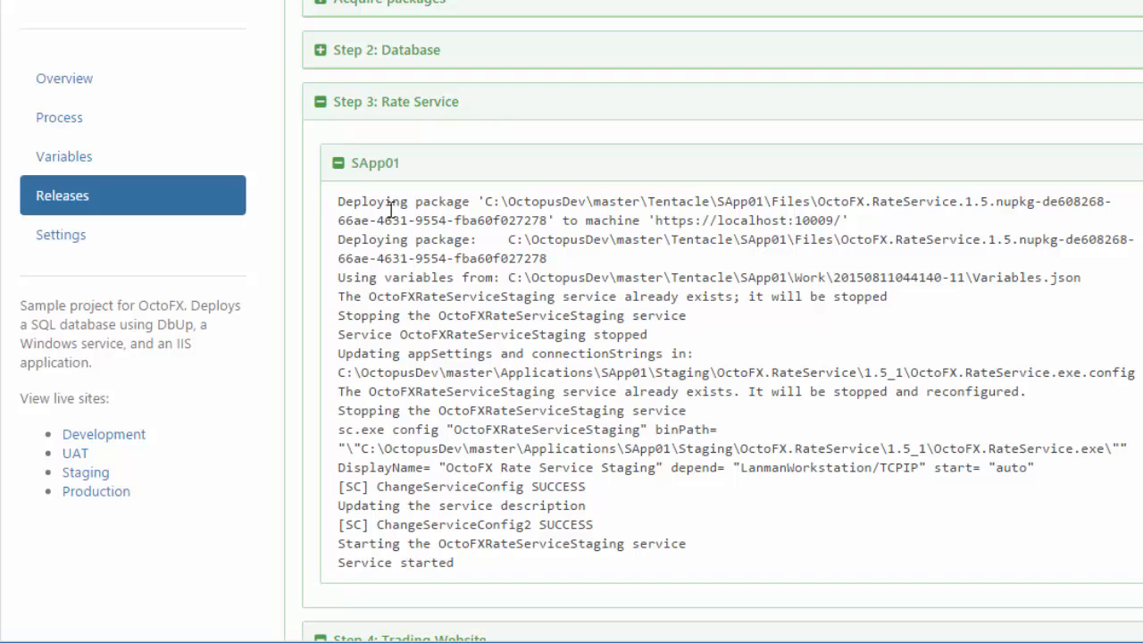
pyautogui.click(339, 164)
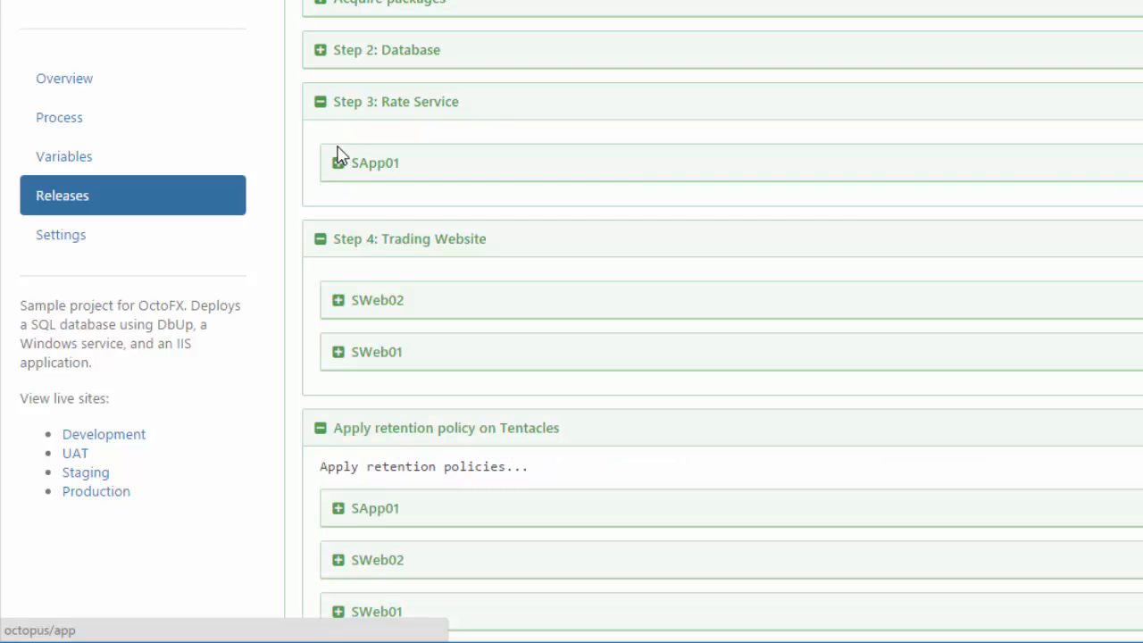
# Review the Trading Website deployment log for server SWeb02 under Step 4, collapsing its entries when done.
pyautogui.click(340, 307)
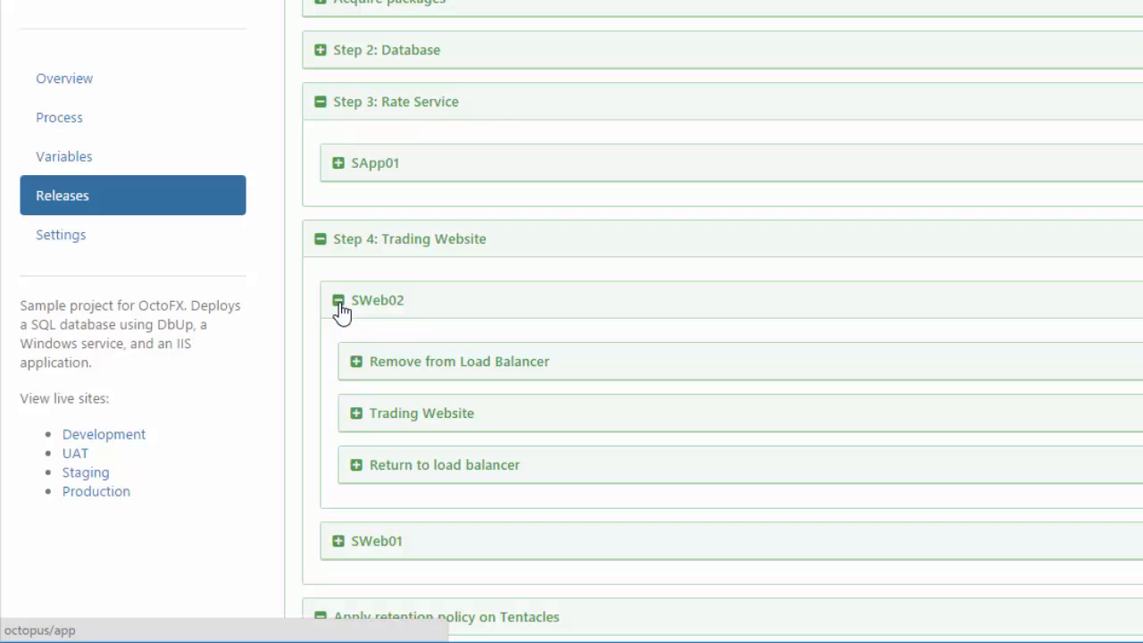
pyautogui.click(358, 415)
pyautogui.scroll(-4, 735, 449)
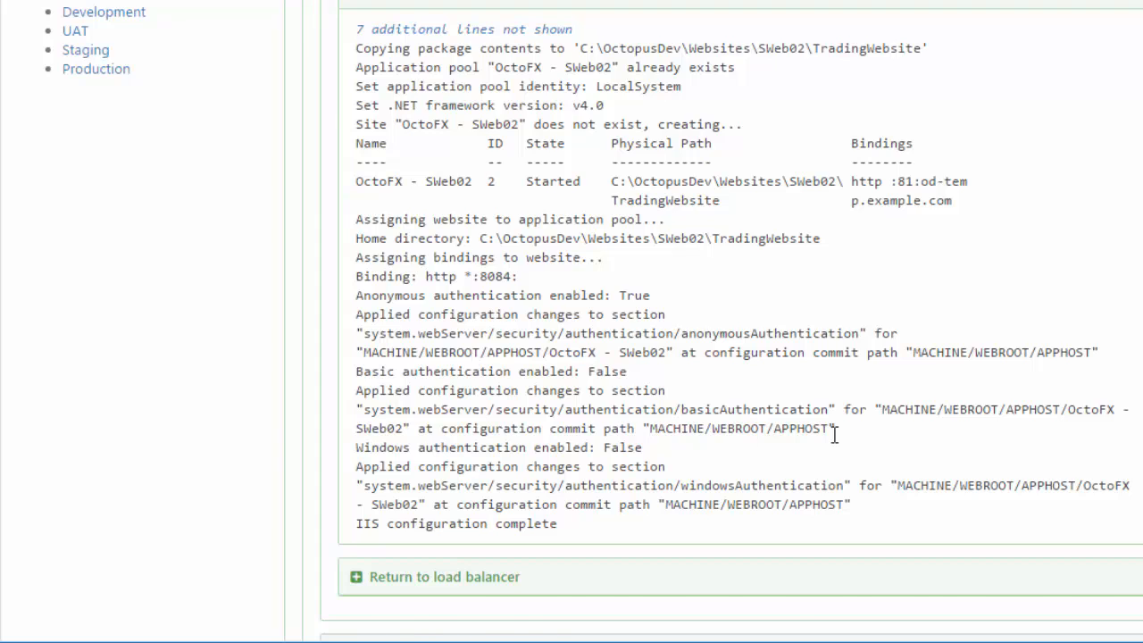
pyautogui.scroll(1, 833, 435)
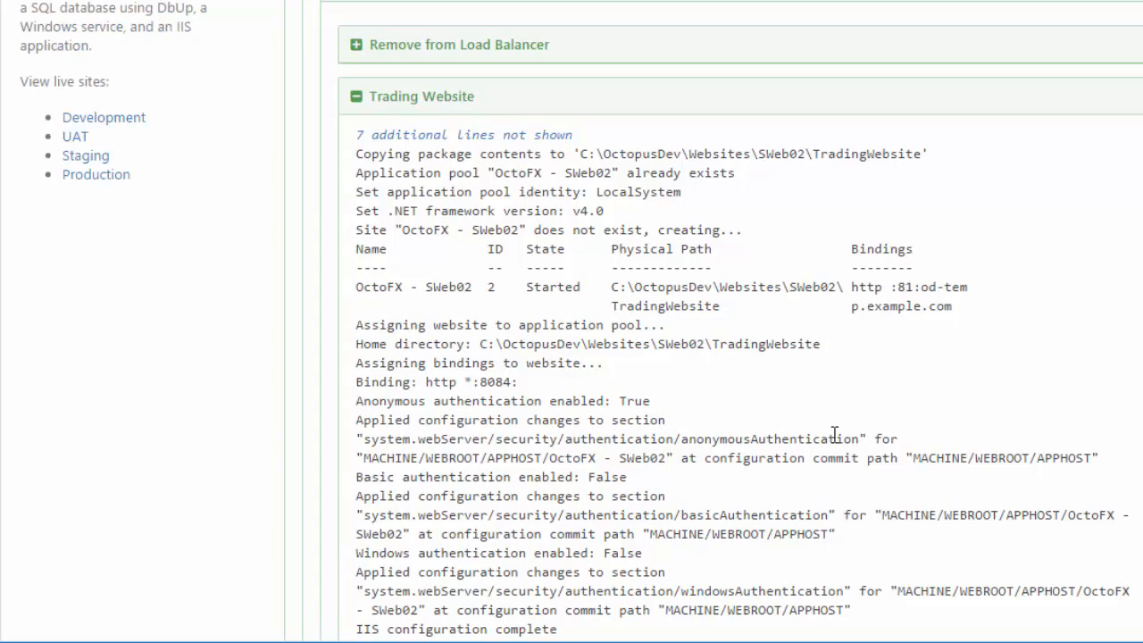
pyautogui.click(357, 98)
pyautogui.scroll(2, 342, 178)
pyautogui.click(338, 236)
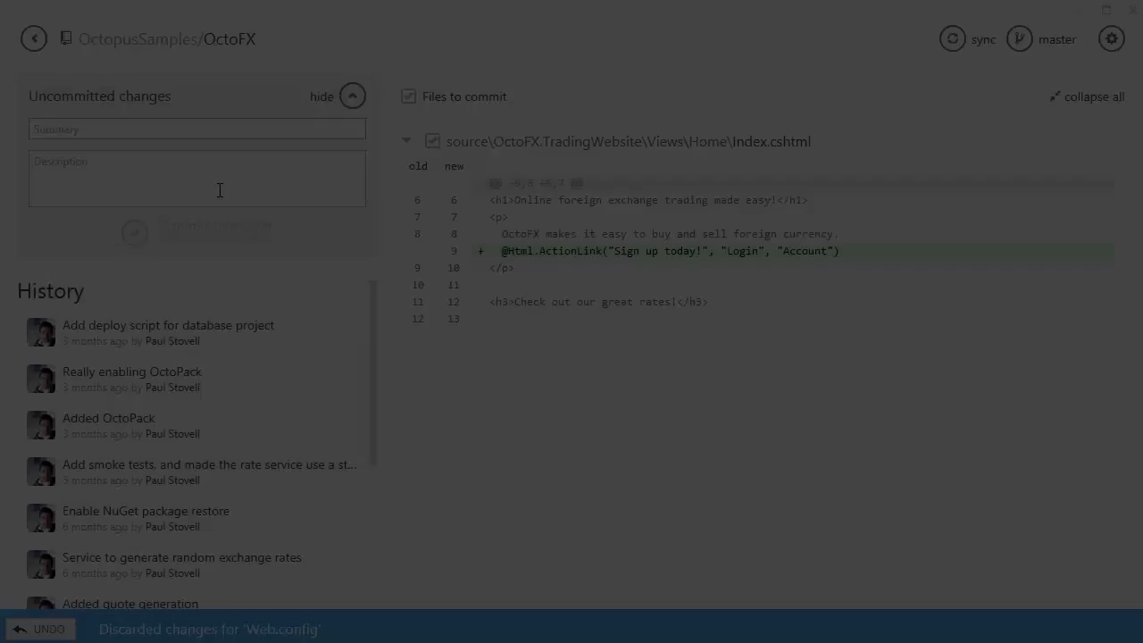
# Commit the Index.cshtml change to master with the summary "Added link to sign in".
pyautogui.write('Add')
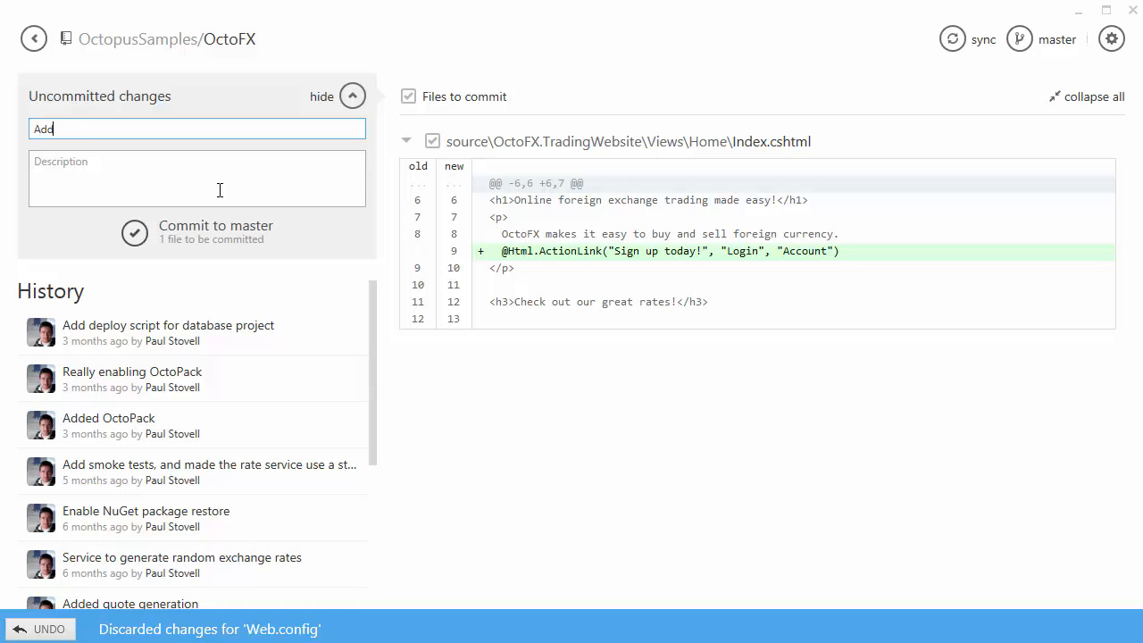
pyautogui.write('ed link')
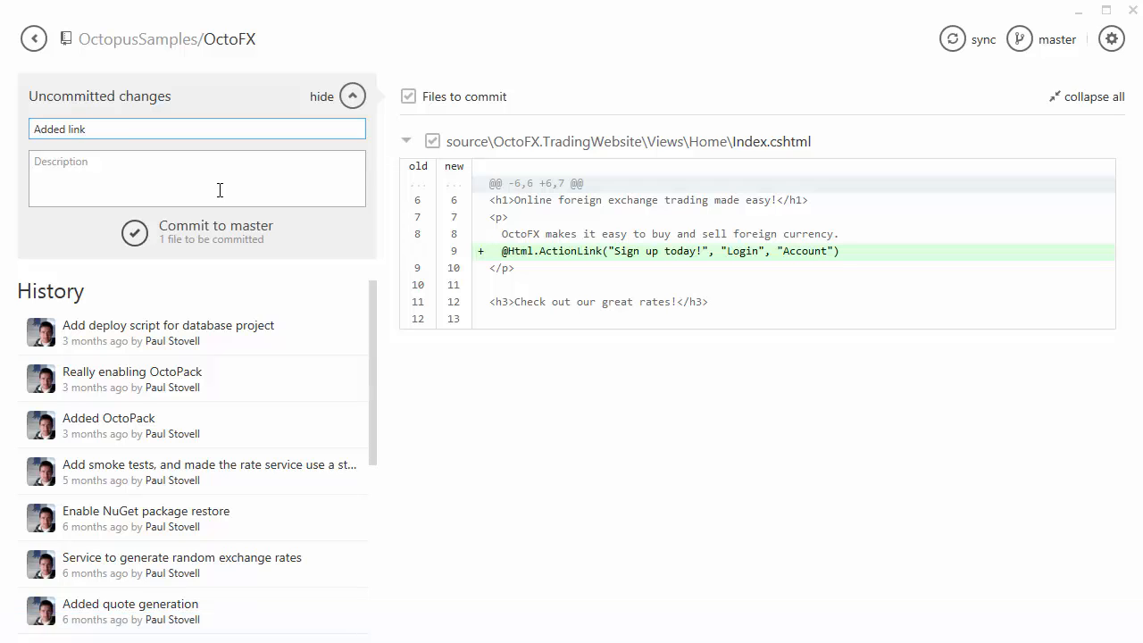
pyautogui.write(' to sign in')
pyautogui.click(219, 230)
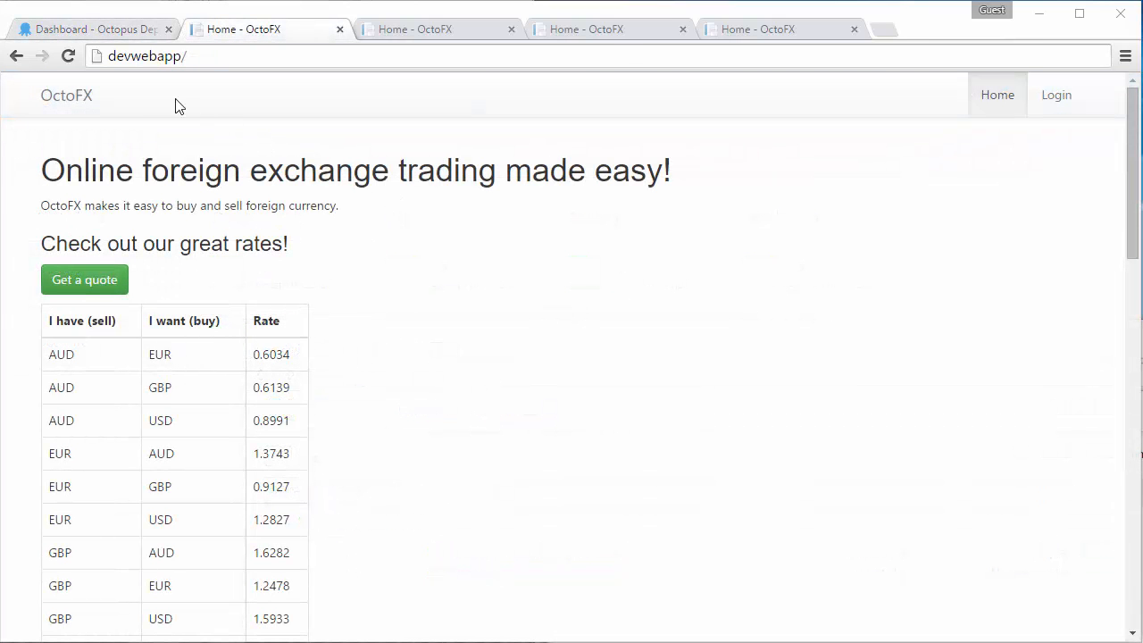
# Reload the development site, and choose UAT as the deployment target for OctoFX release 1.6.
pyautogui.click(69, 55)
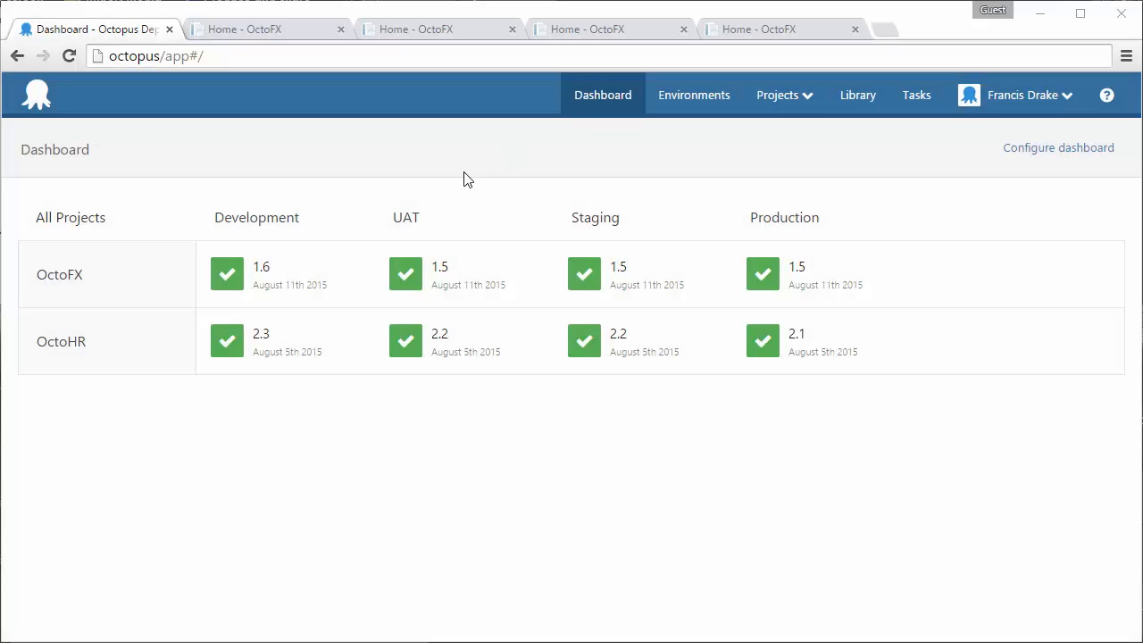
pyautogui.click(236, 283)
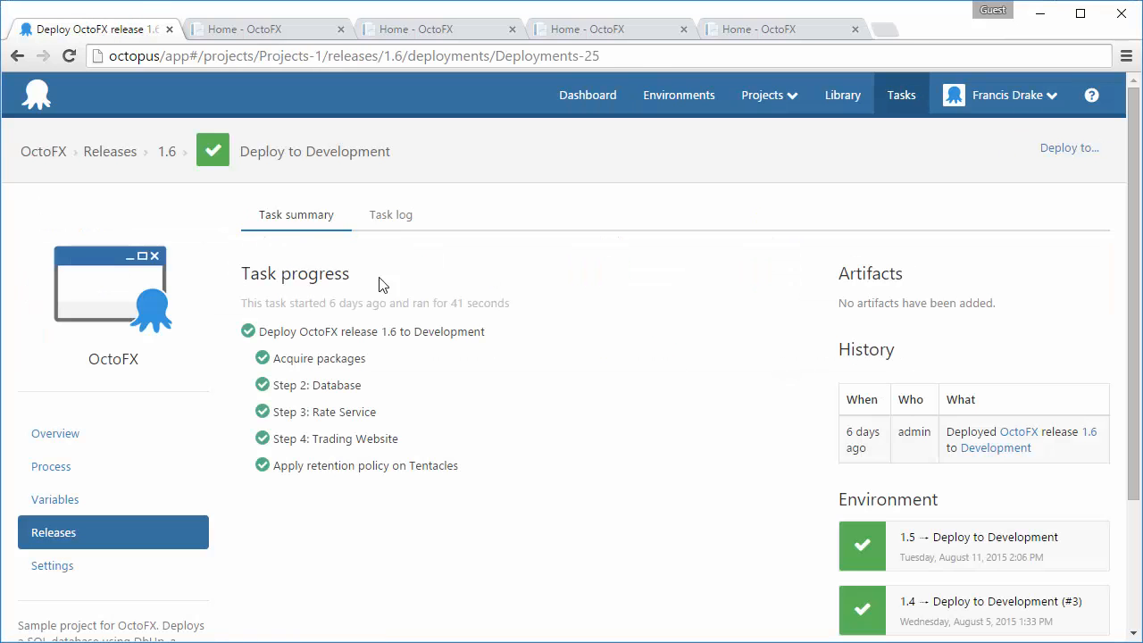
pyautogui.click(1056, 149)
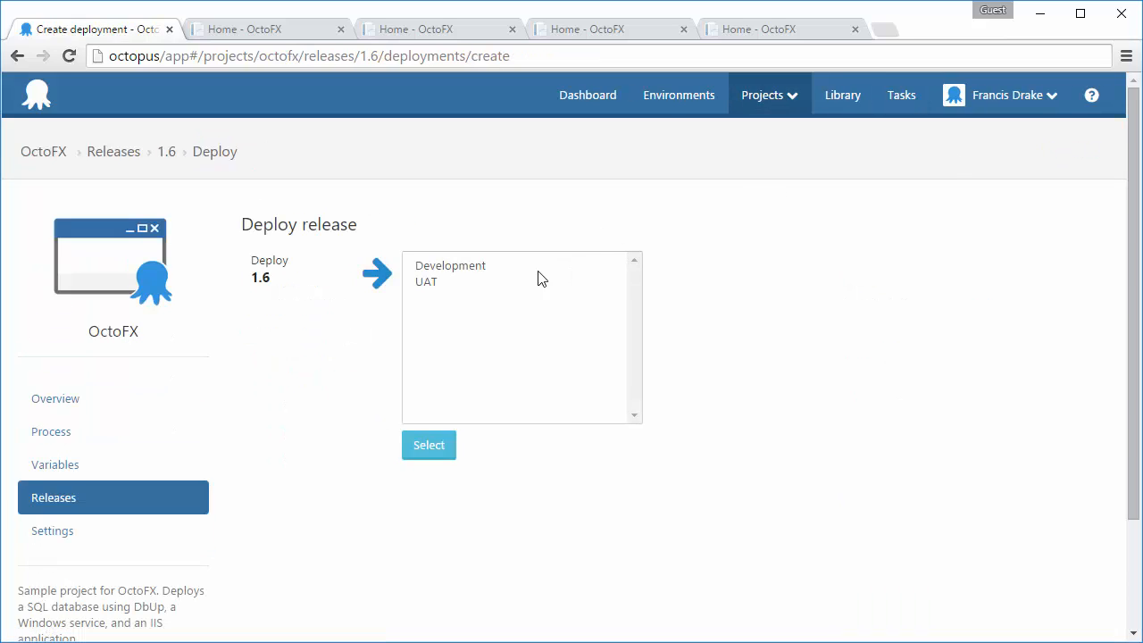
pyautogui.click(443, 283)
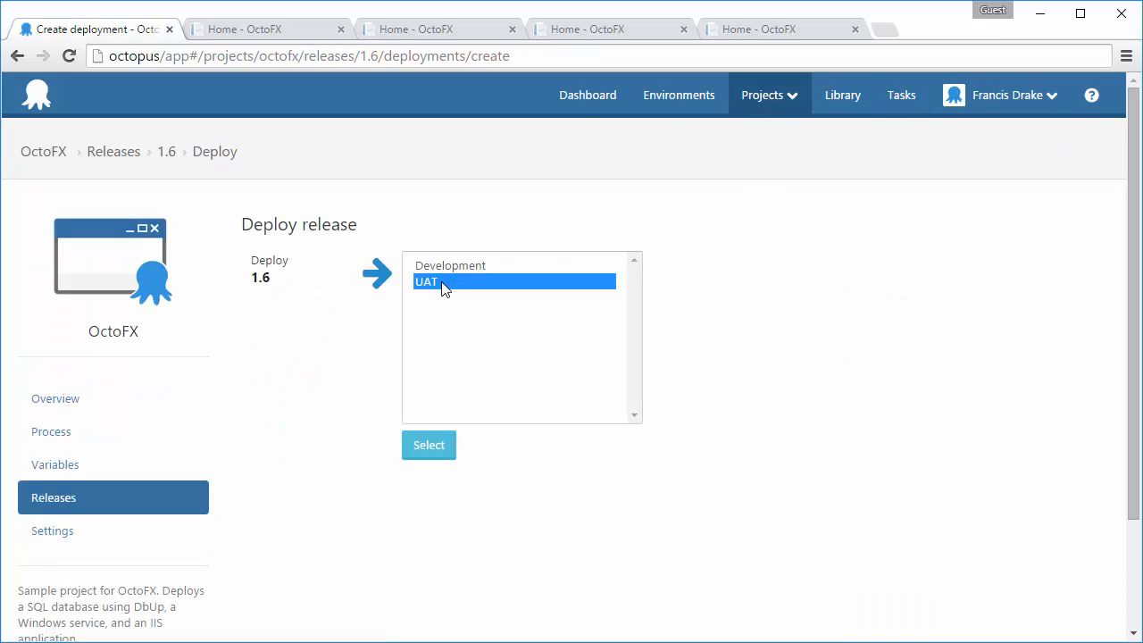
pyautogui.click(434, 444)
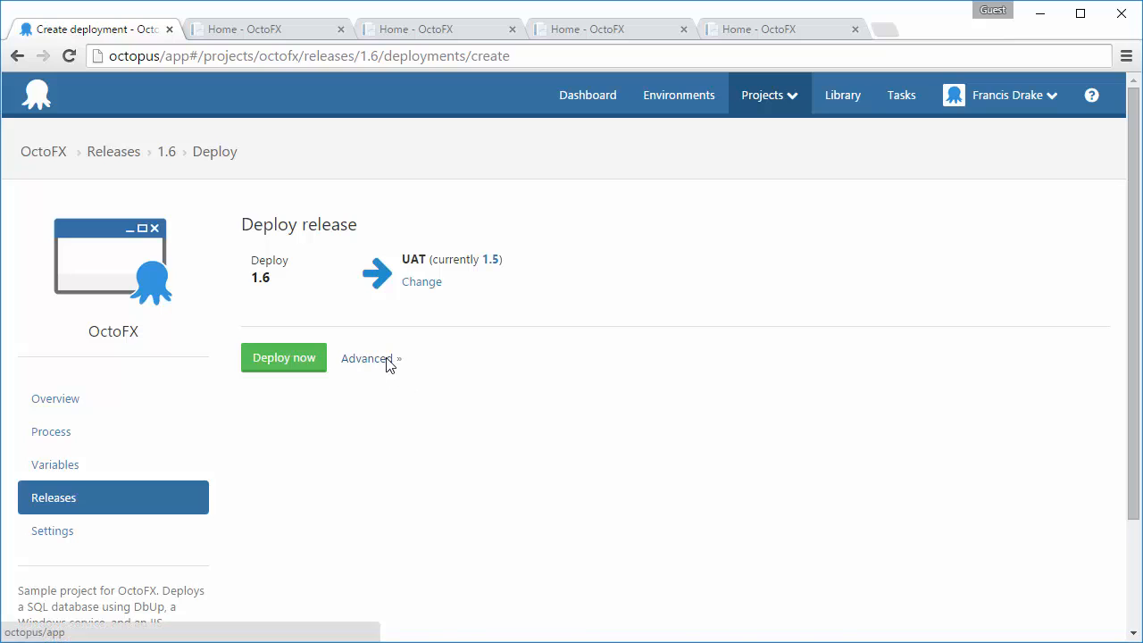
# Review the advanced deployment settings for release 1.6 and start its deployment to UAT.
pyautogui.click(388, 362)
pyautogui.scroll(-2, 795, 383)
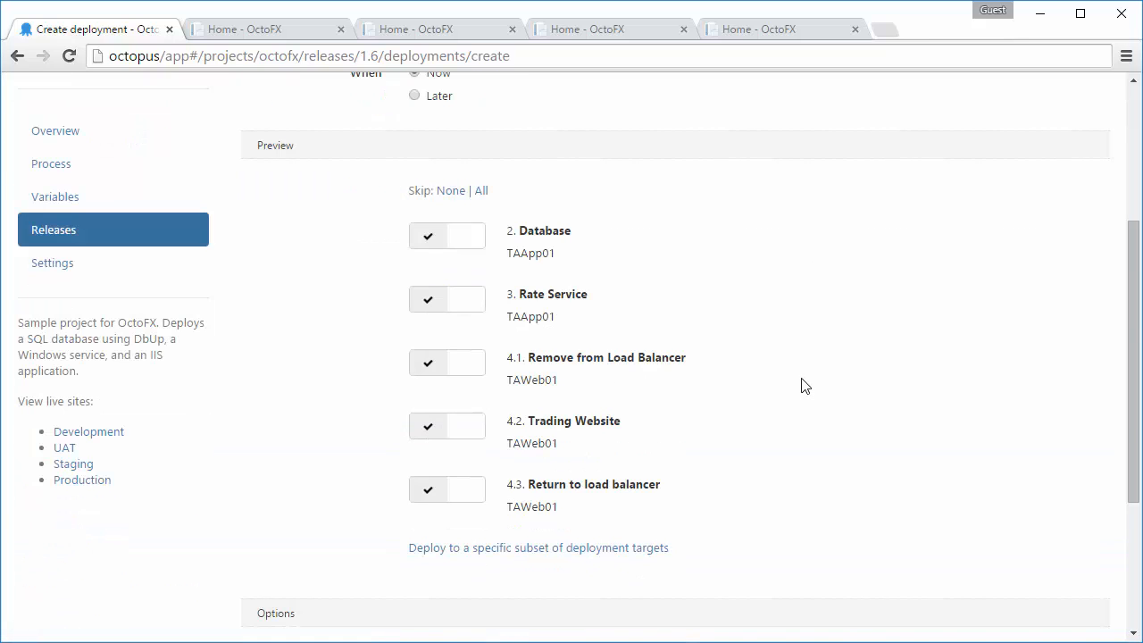
pyautogui.scroll(-3, 801, 385)
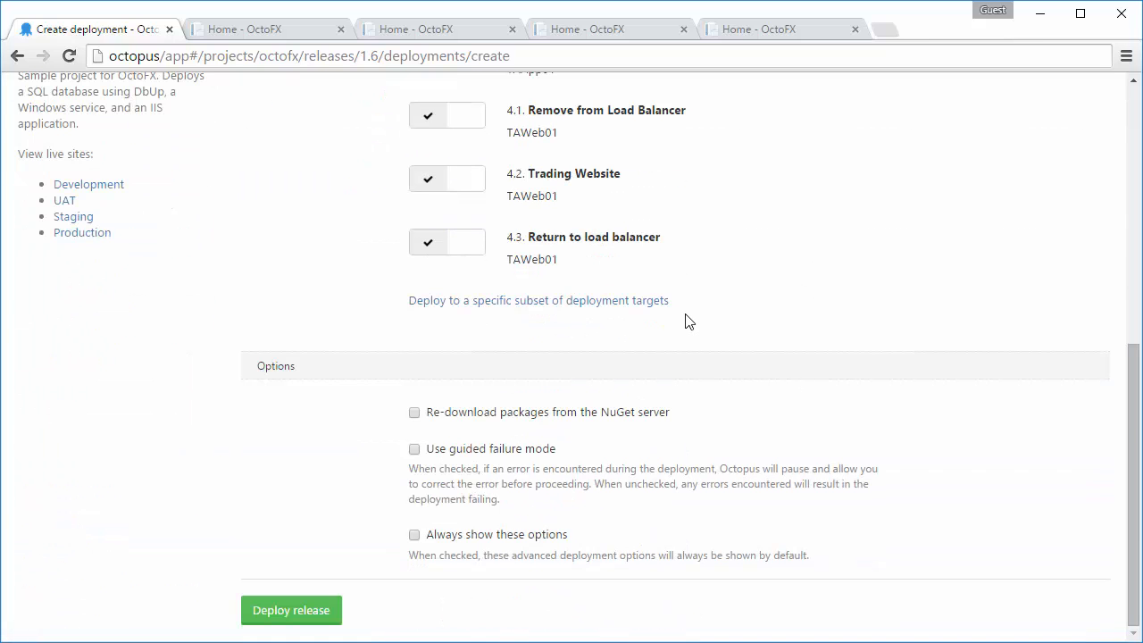
pyautogui.click(310, 610)
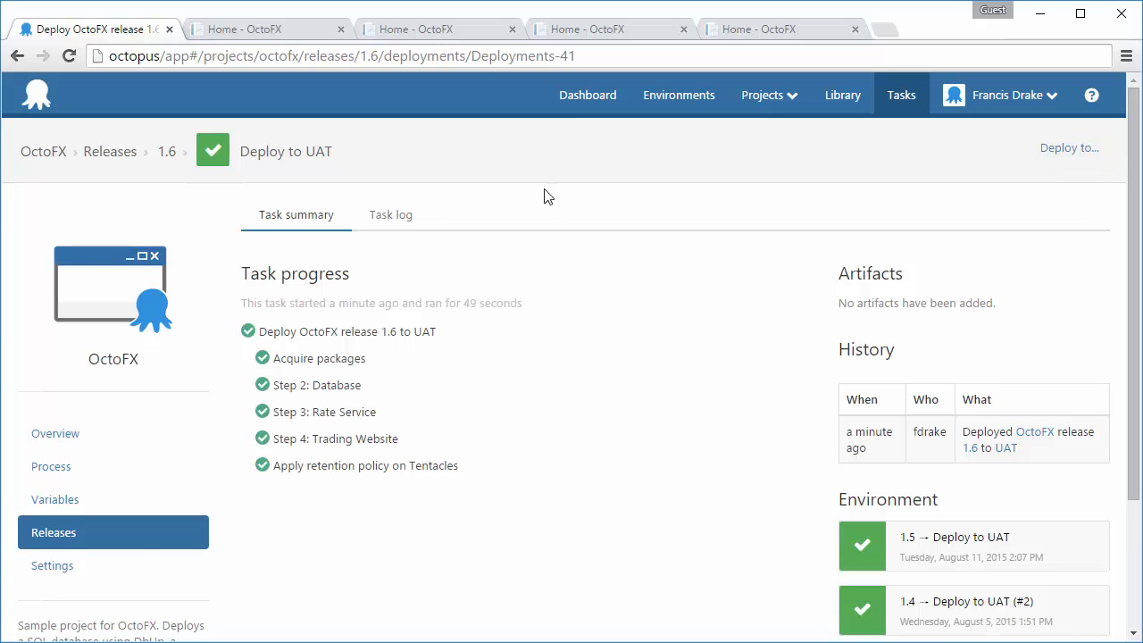
# Switch to the UAT site and reload its home page to check the deployed change.
pyautogui.click(463, 29)
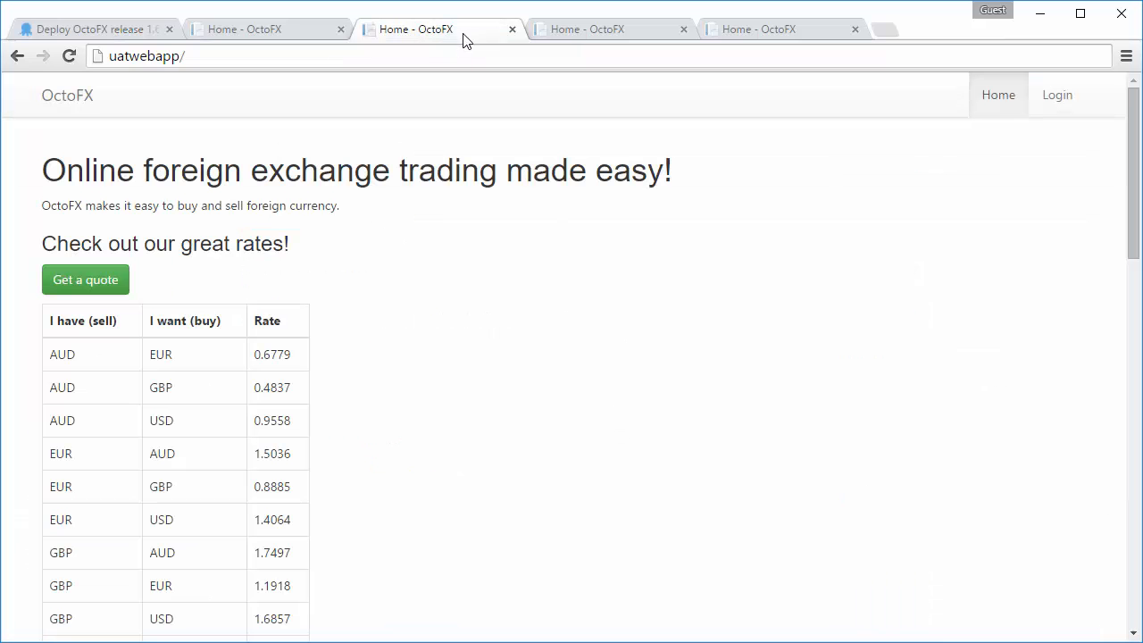
pyautogui.click(70, 56)
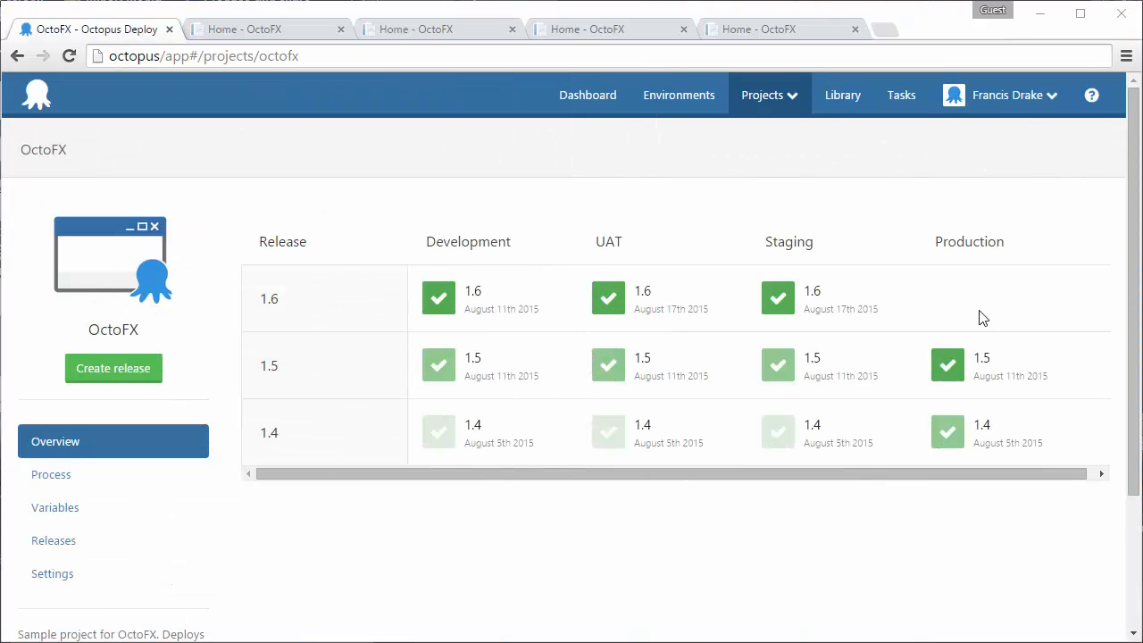
# Open release 1.6's Staging deployment from the OctoFX overview and check which environments it can be deployed to.
pyautogui.click(788, 308)
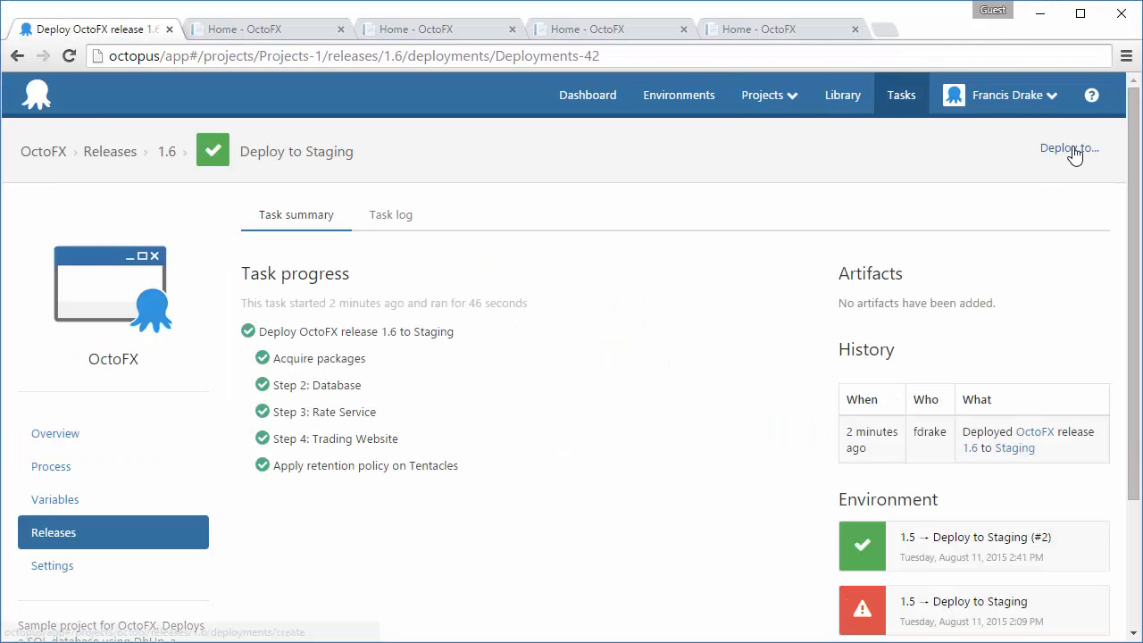
pyautogui.click(1076, 154)
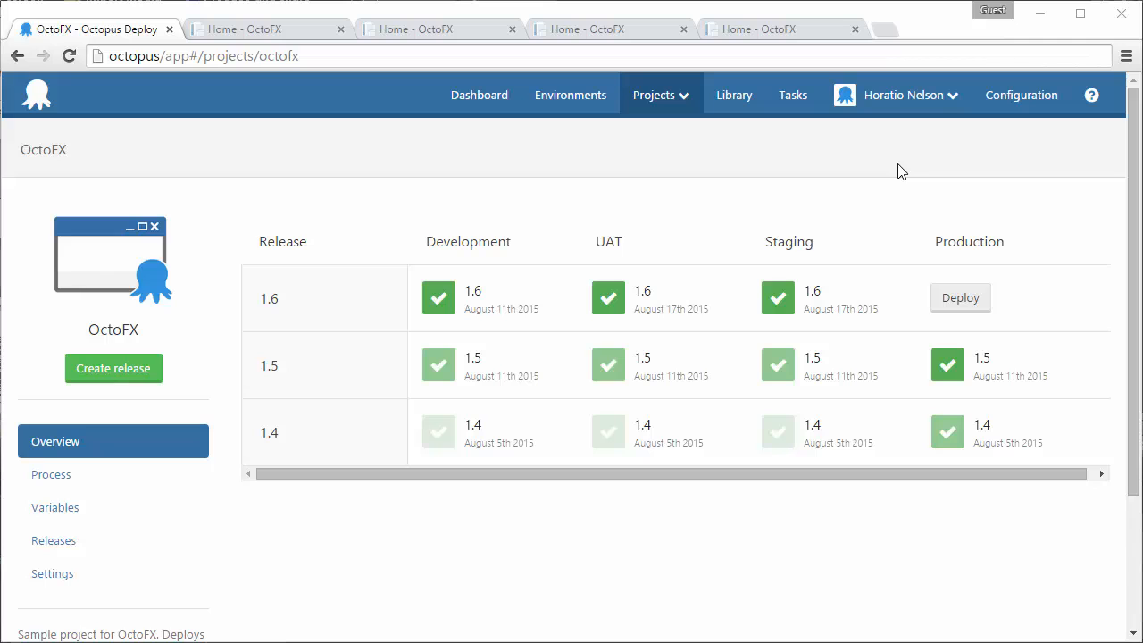
# Deploy OctoFX release 1.6 to Production after reviewing the advanced step preview and options.
pyautogui.click(968, 298)
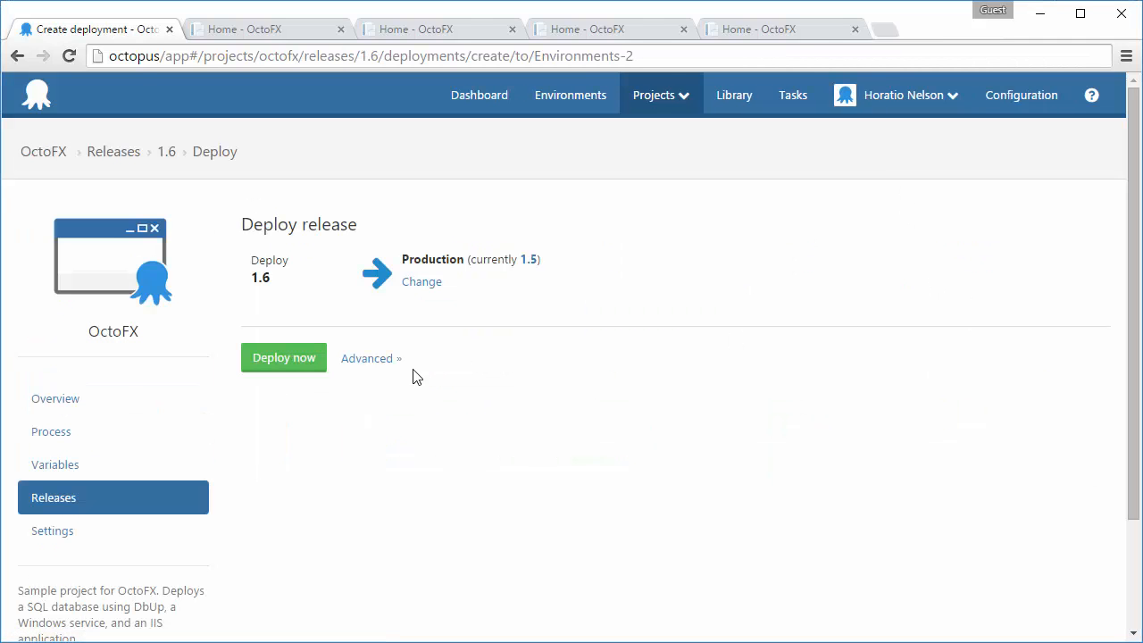
pyautogui.click(368, 358)
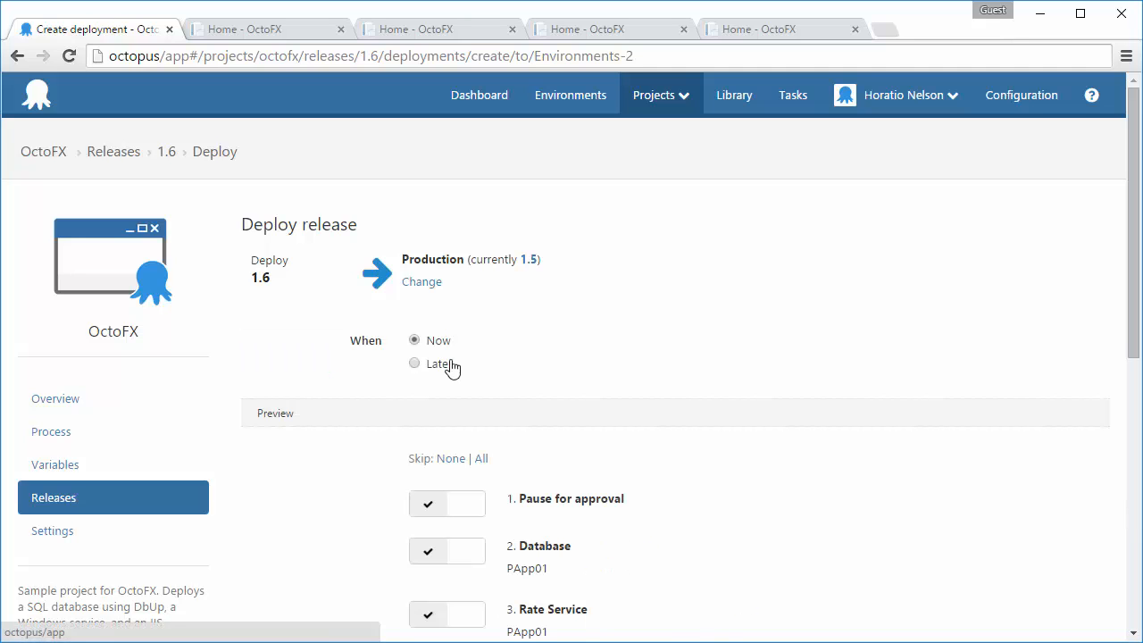
pyautogui.scroll(-4, 814, 347)
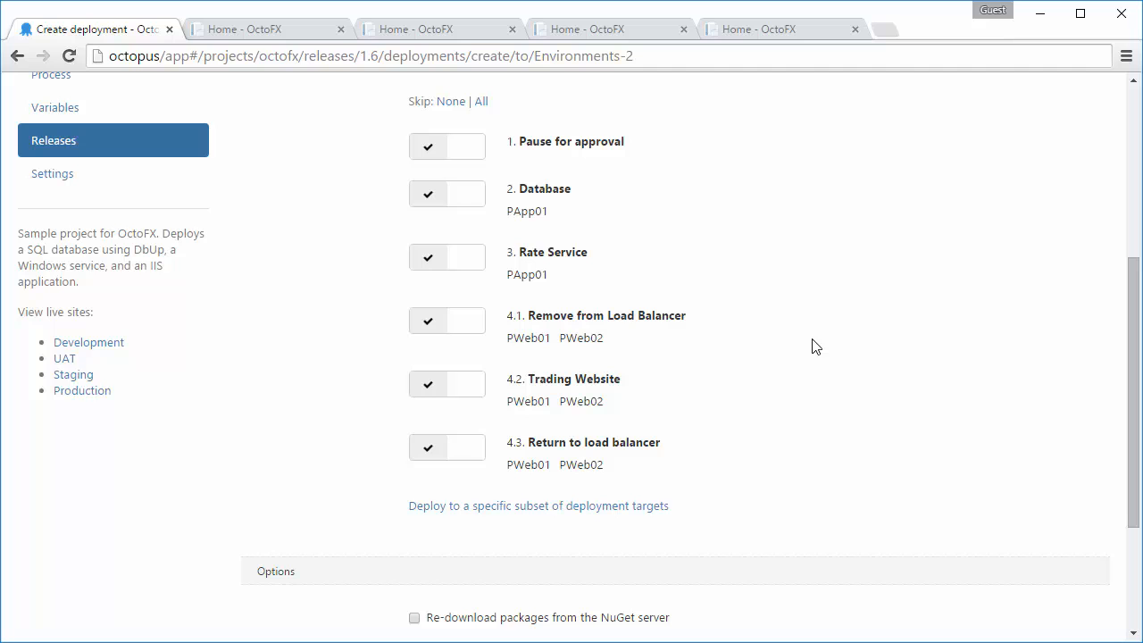
pyautogui.scroll(-3, 814, 347)
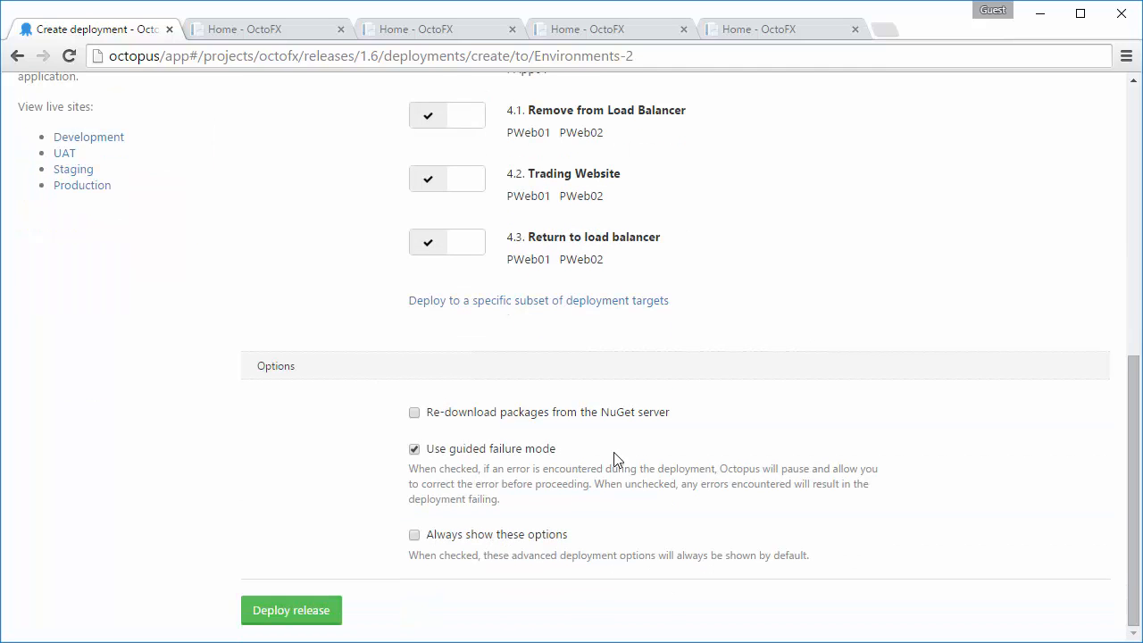
pyautogui.click(288, 616)
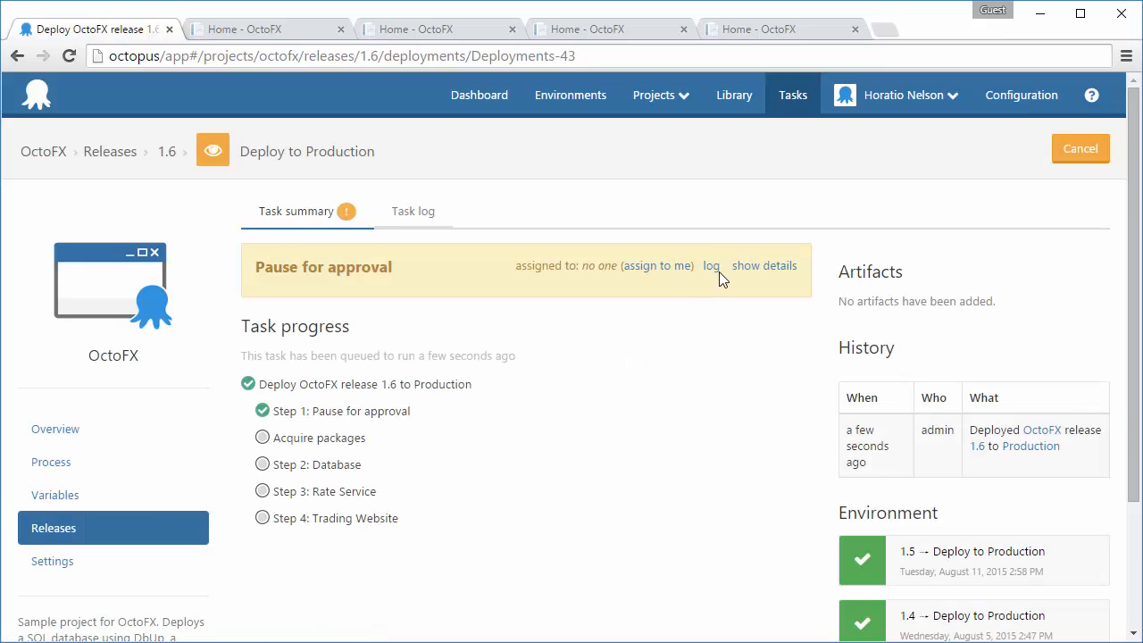
# Show the details of the Production deployment's approval request and check its log before returning to the summary.
pyautogui.click(745, 271)
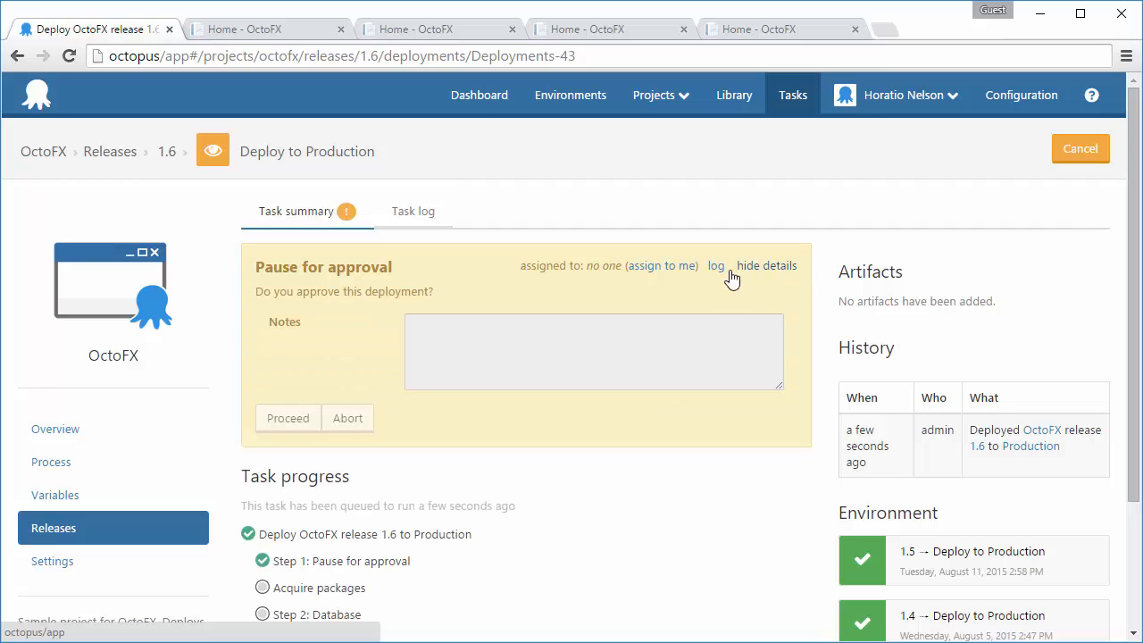
pyautogui.click(717, 267)
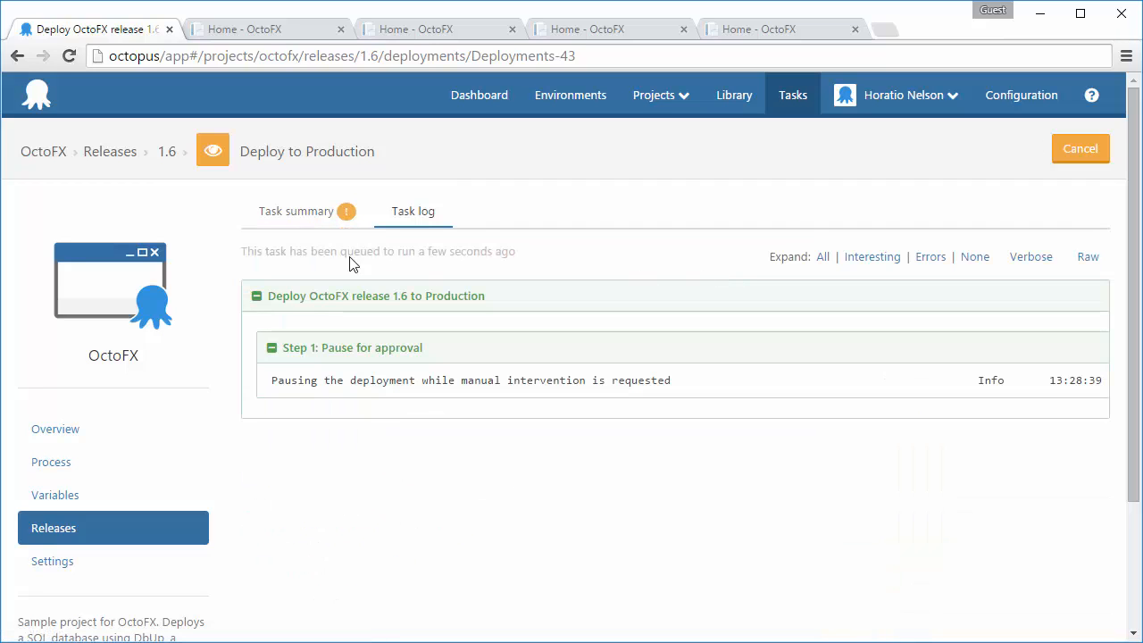
pyautogui.click(308, 231)
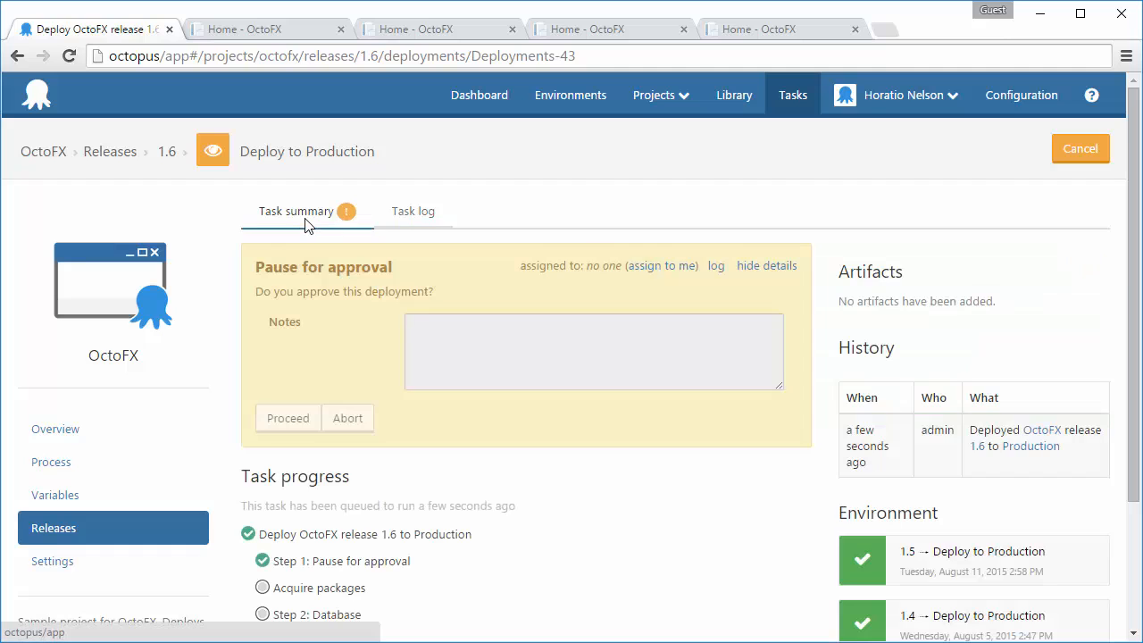
# Take responsibility for the Production approval, add the note "All good", and let the deployment proceed.
pyautogui.click(653, 267)
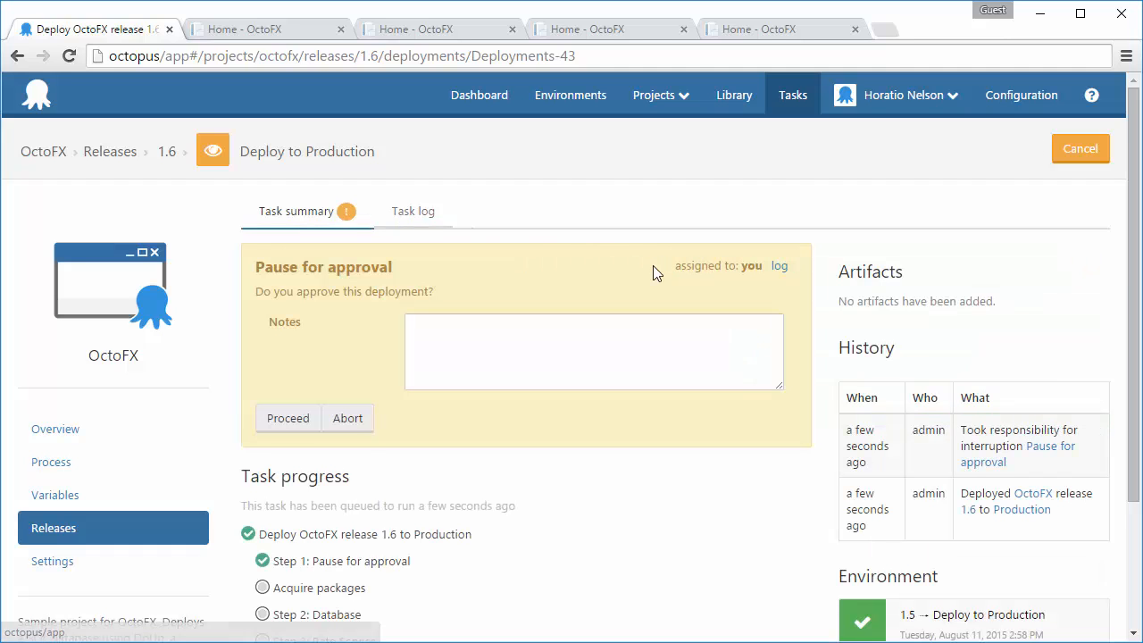
pyautogui.click(536, 345)
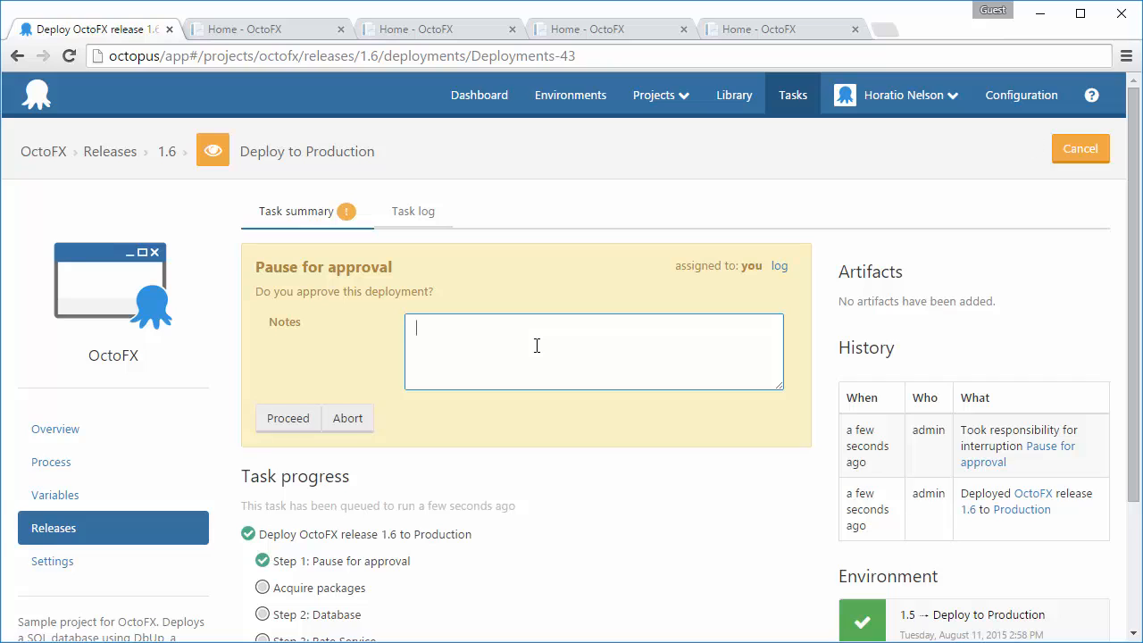
pyautogui.write('All good')
pyautogui.click(288, 420)
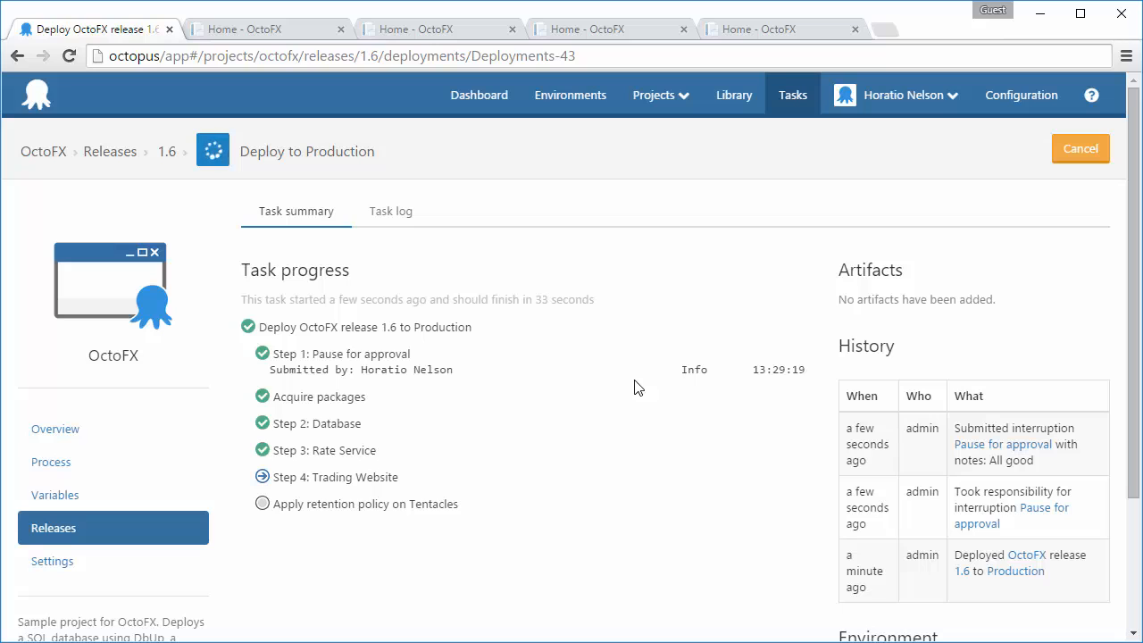
# Examine the Trading Website log on PWeb01, including its load balancer removal, website deployment and return to the load balancer.
pyautogui.click(361, 480)
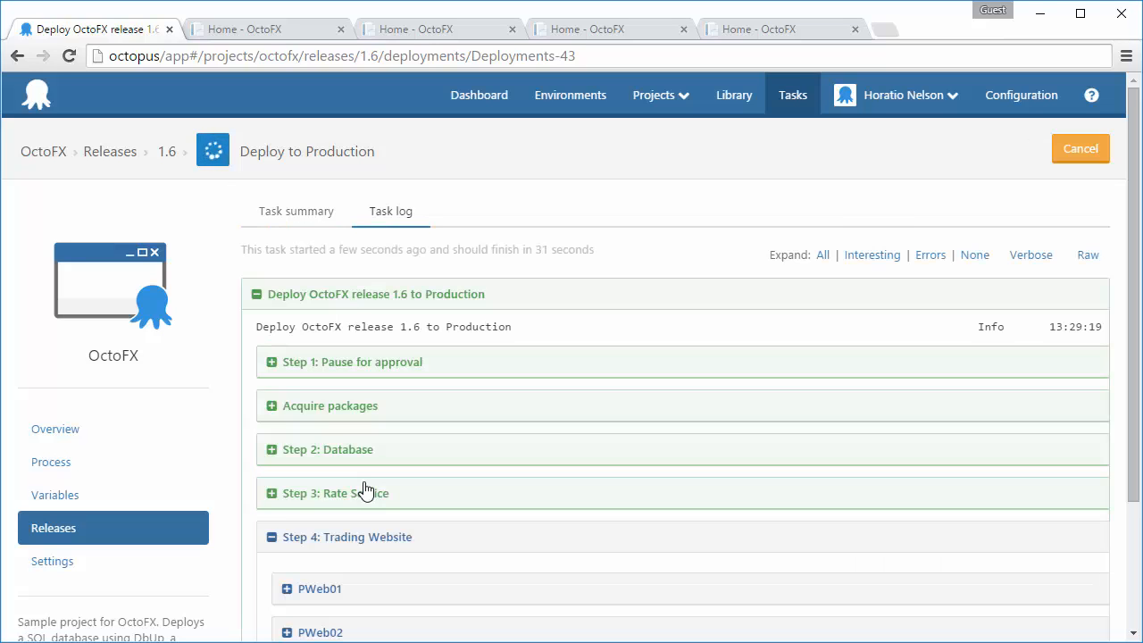
pyautogui.scroll(-2, 530, 471)
pyautogui.click(289, 422)
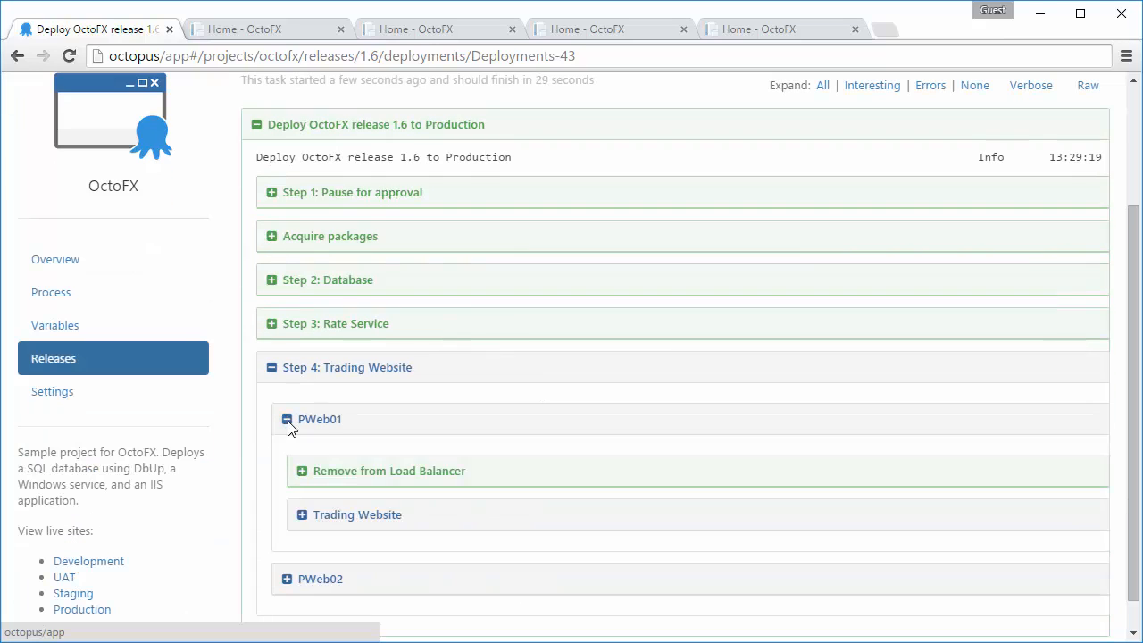
pyautogui.click(302, 471)
pyautogui.scroll(-1, 446, 496)
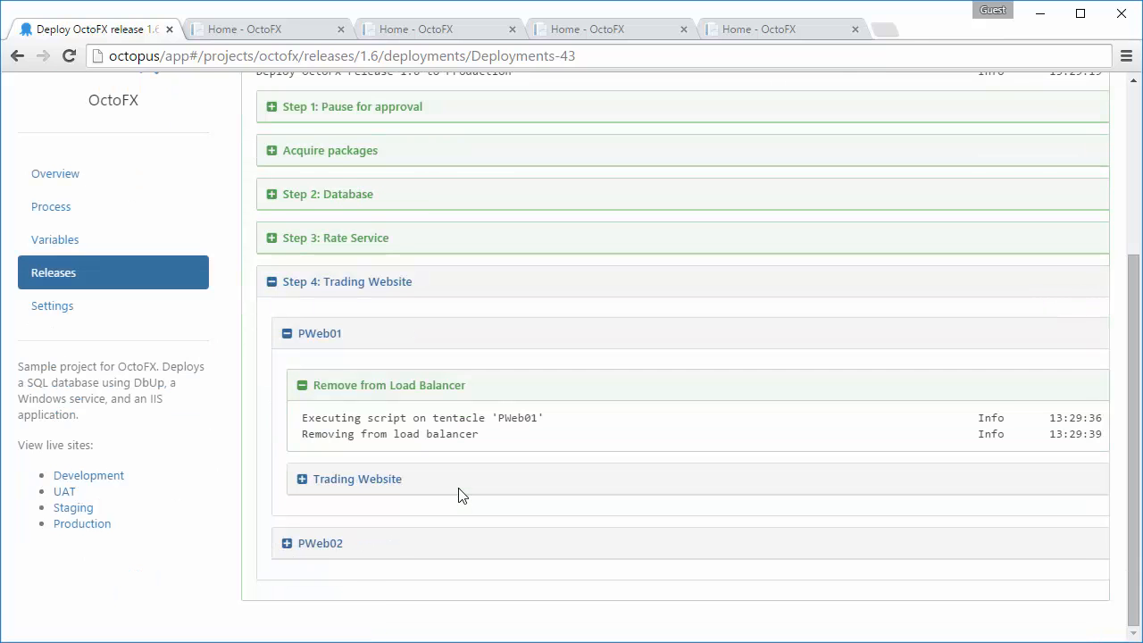
pyautogui.click(339, 480)
pyautogui.scroll(-3, 562, 454)
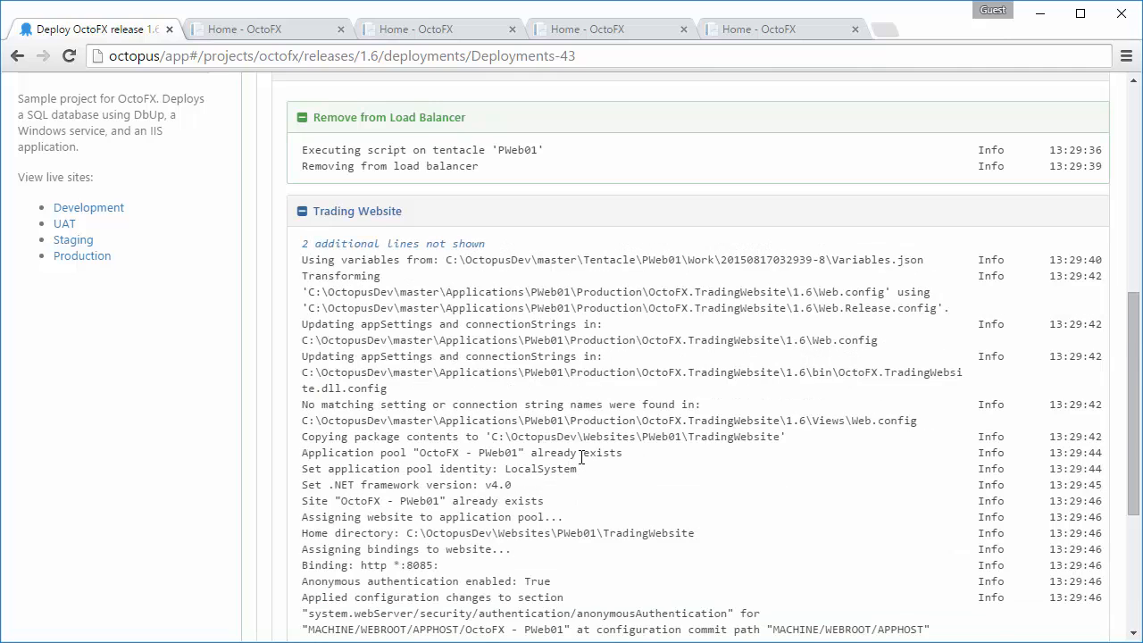
pyautogui.scroll(-3, 581, 459)
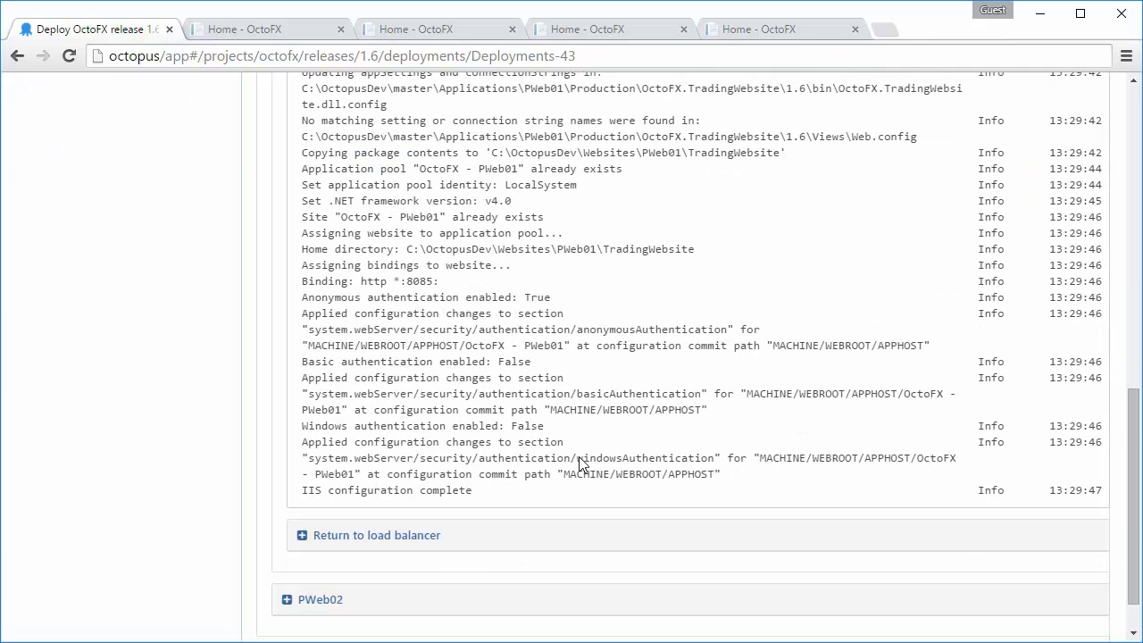
pyautogui.click(303, 535)
# Examine the PWeb02 log, expanding its Trading Website deployment and Return to load balancer entries.
pyautogui.scroll(-2, 545, 496)
pyautogui.click(308, 545)
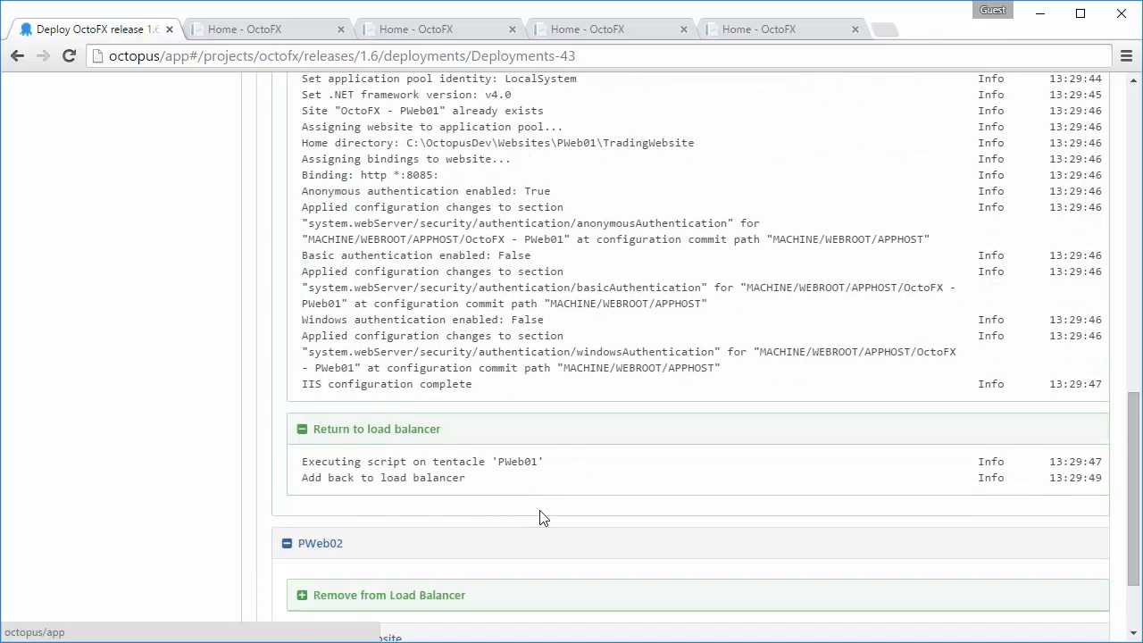
pyautogui.scroll(-2, 500, 522)
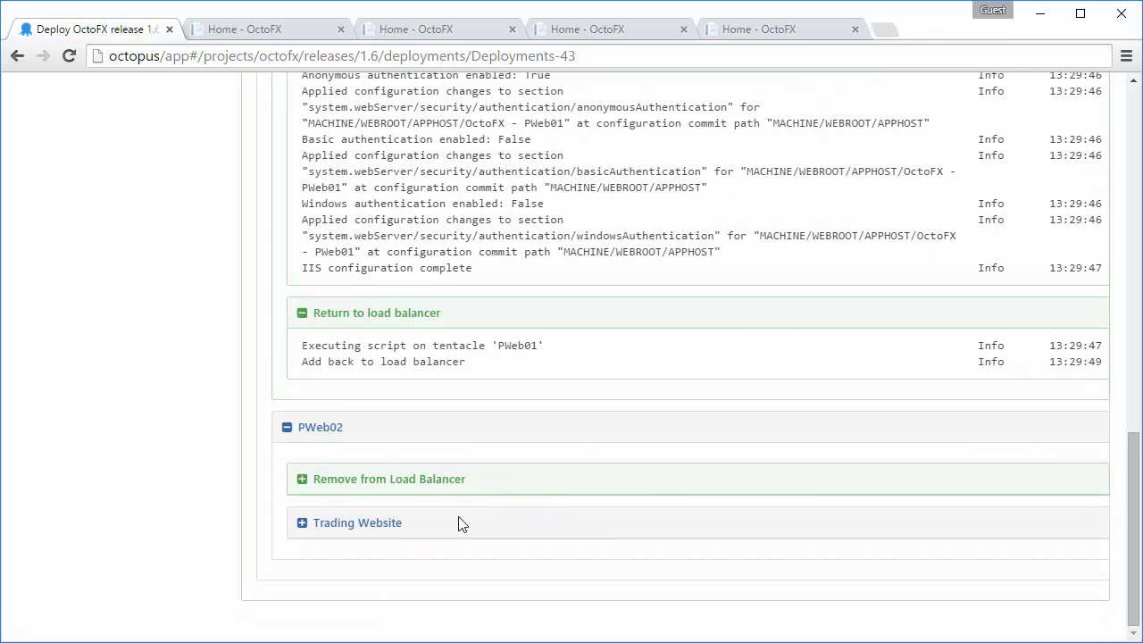
pyautogui.click(302, 524)
pyautogui.scroll(-3, 559, 505)
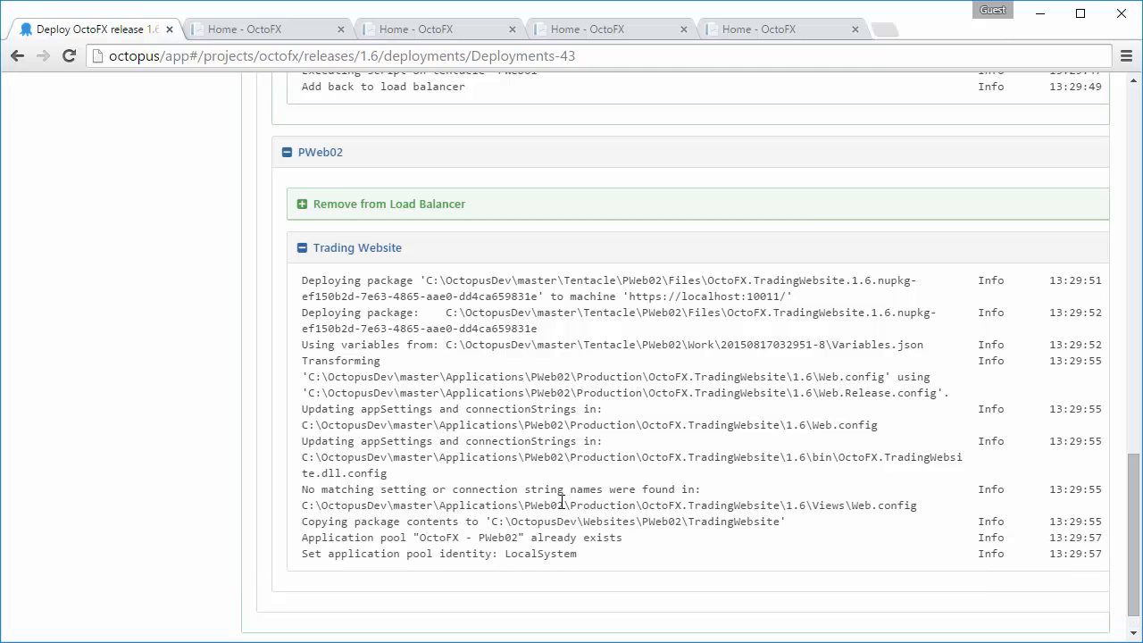
pyautogui.scroll(-4, 561, 501)
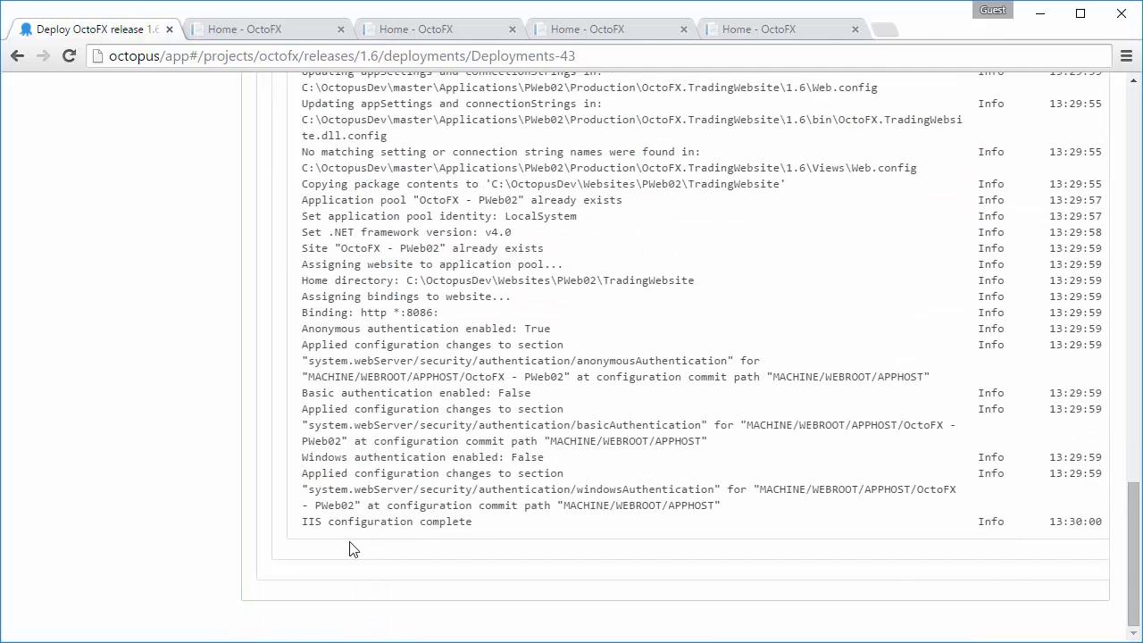
pyautogui.click(301, 568)
pyautogui.scroll(-1, 645, 500)
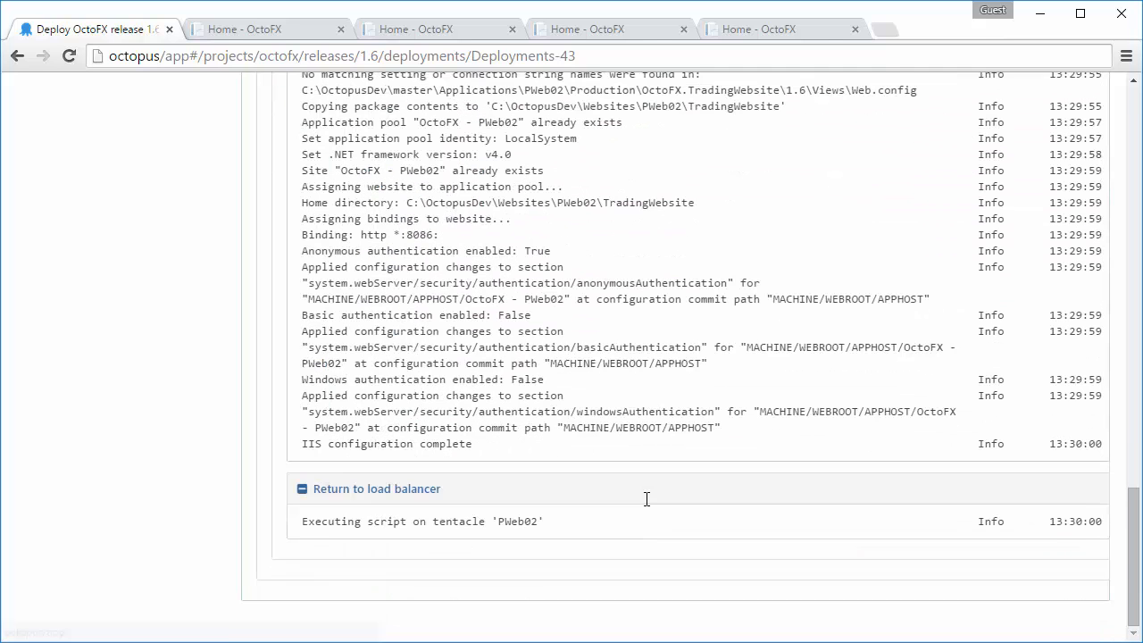
# Return to the Production deployment's task summary and reload the OctoFX home page in the last browser tab to check the release.
pyautogui.scroll(20, 646, 500)
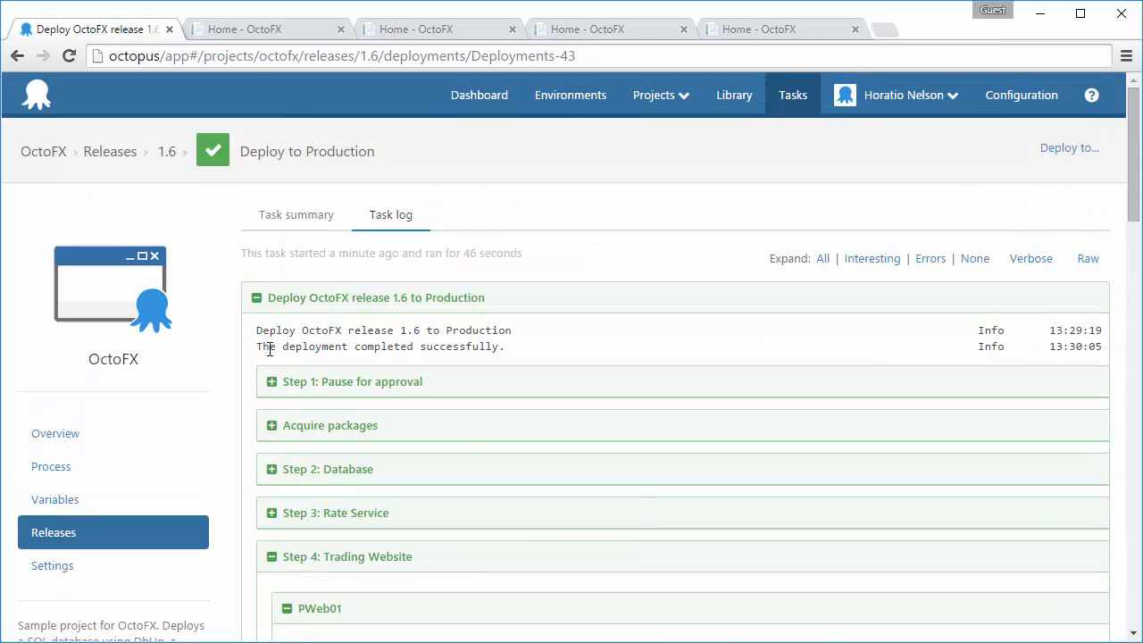
pyautogui.click(300, 227)
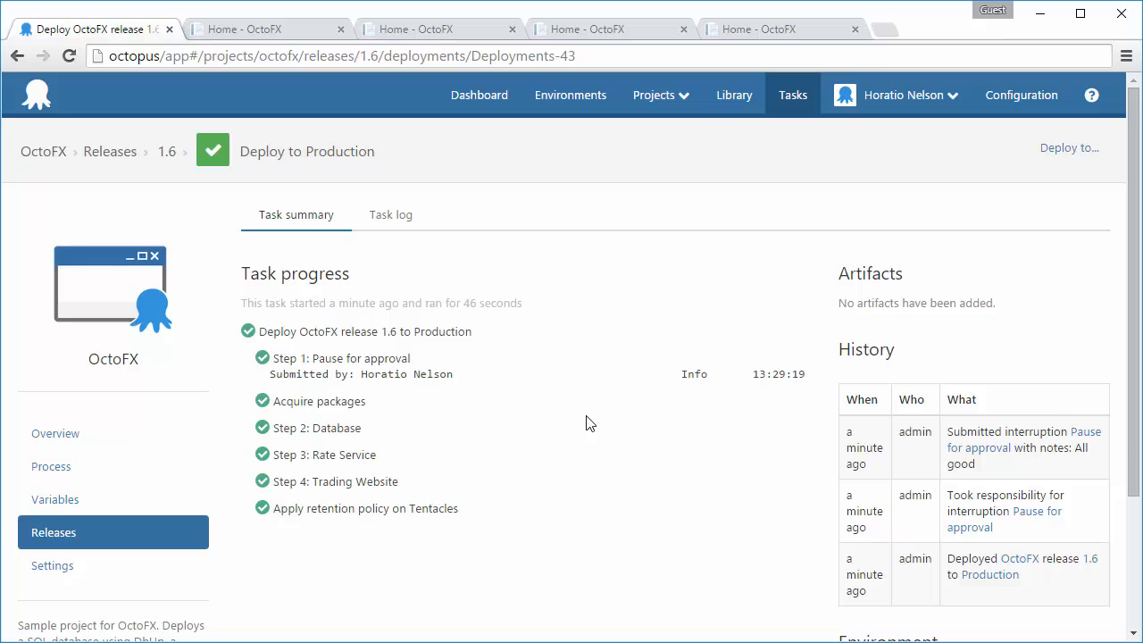
pyautogui.click(761, 30)
pyautogui.click(69, 55)
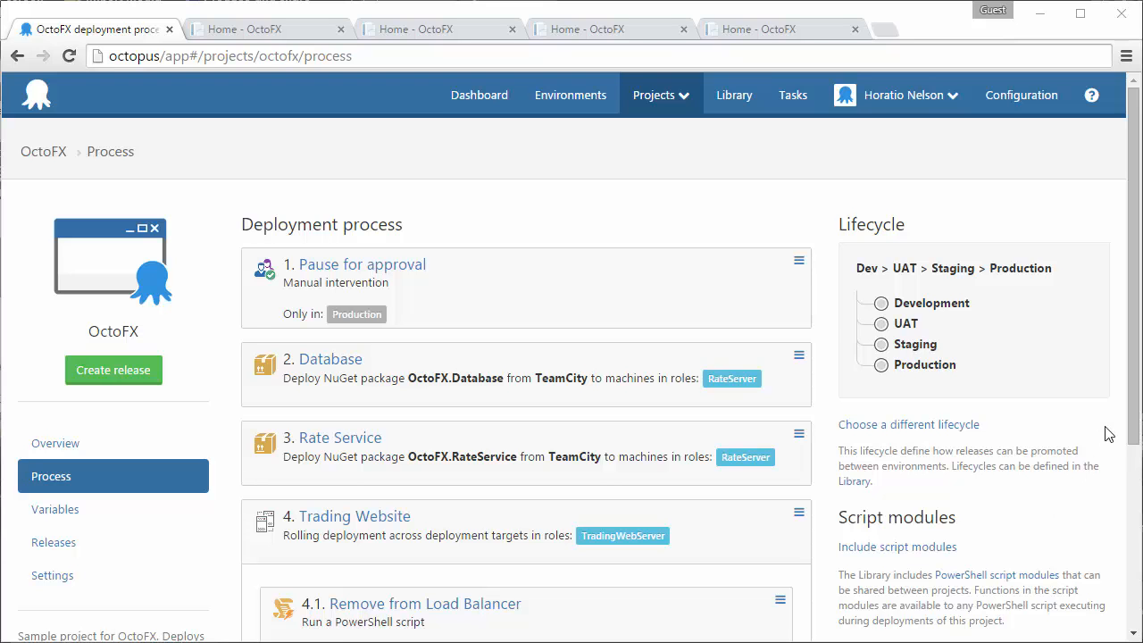
# Review the OctoFX deployment process and examine the settings of its Trading Website package step, 4.2.
pyautogui.moveTo(1134, 398); pyautogui.dragTo(1123, 518)
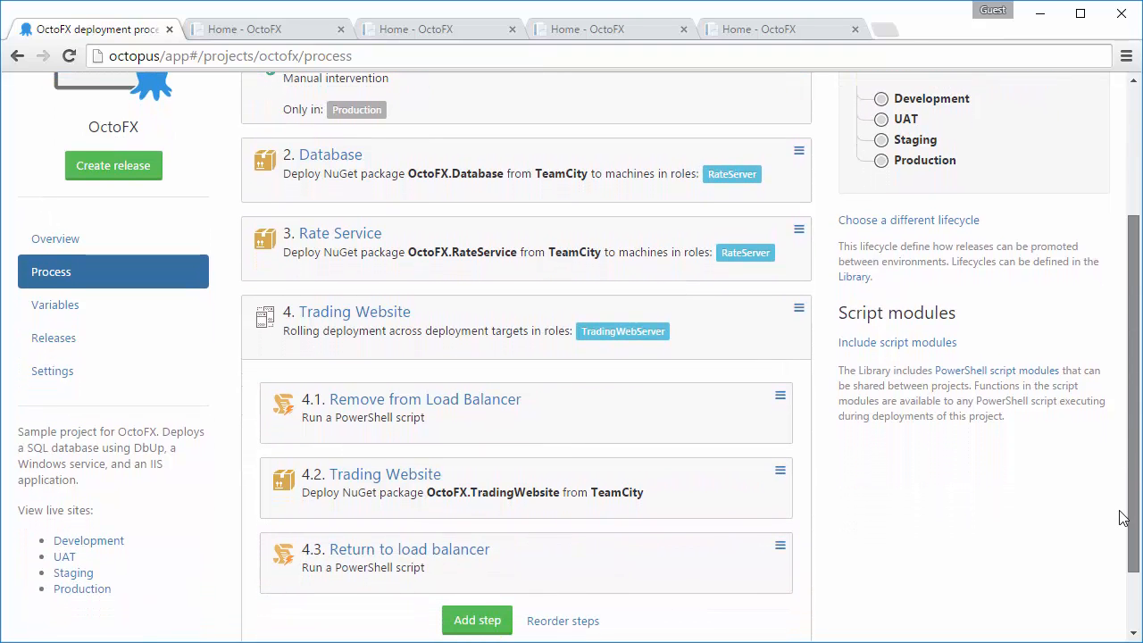
pyautogui.click(412, 485)
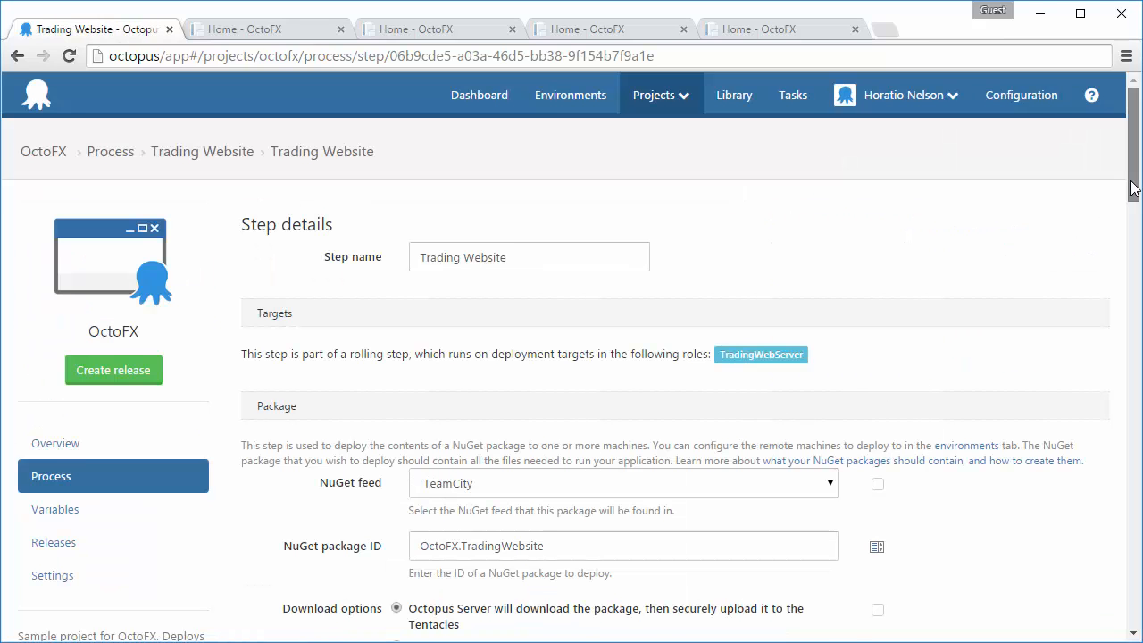
pyautogui.moveTo(1132, 190); pyautogui.dragTo(1054, 461)
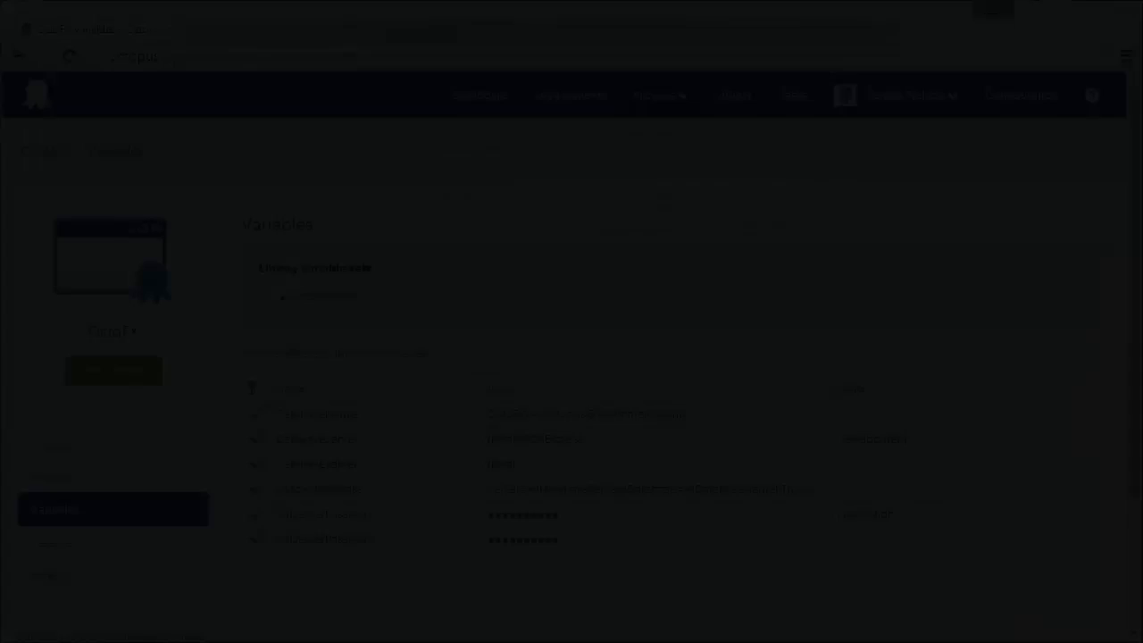